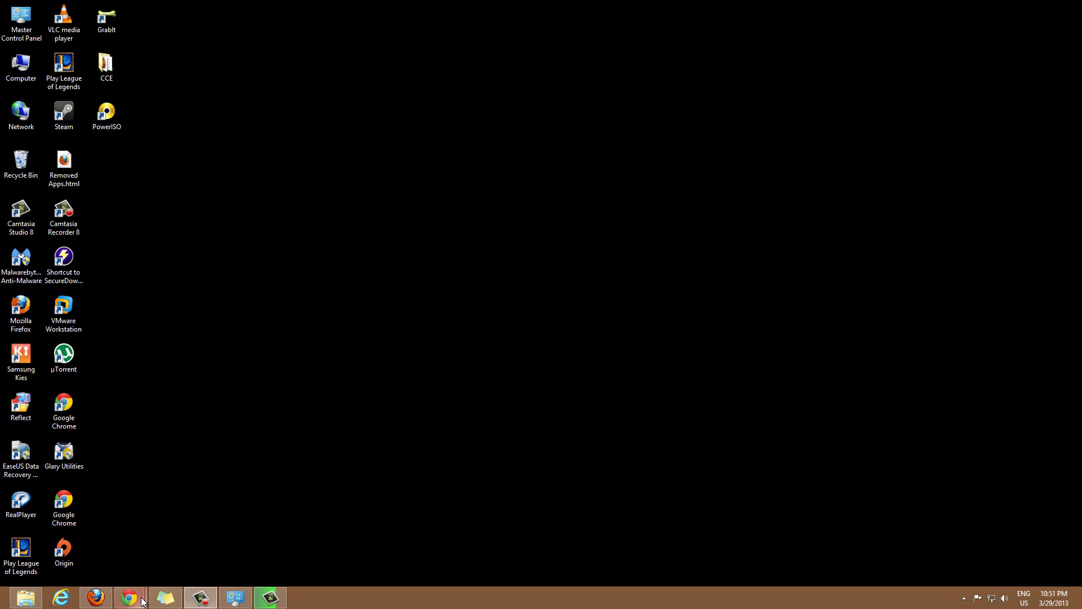
# Switch to the Chrome window with the empty new tab and go to download.com.
pyautogui.moveTo(129, 598)
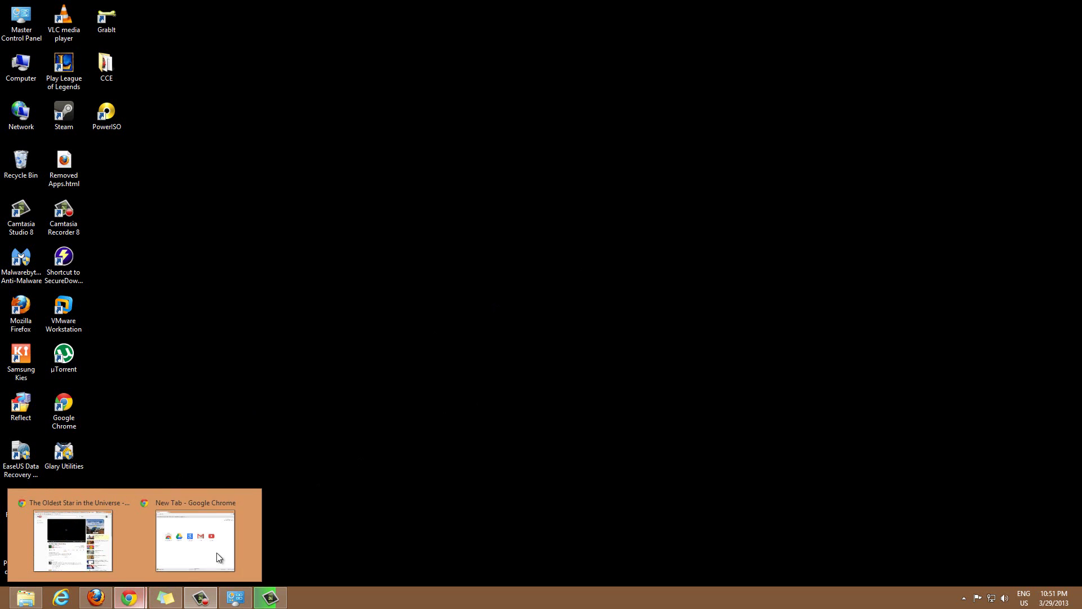
pyautogui.click(222, 551)
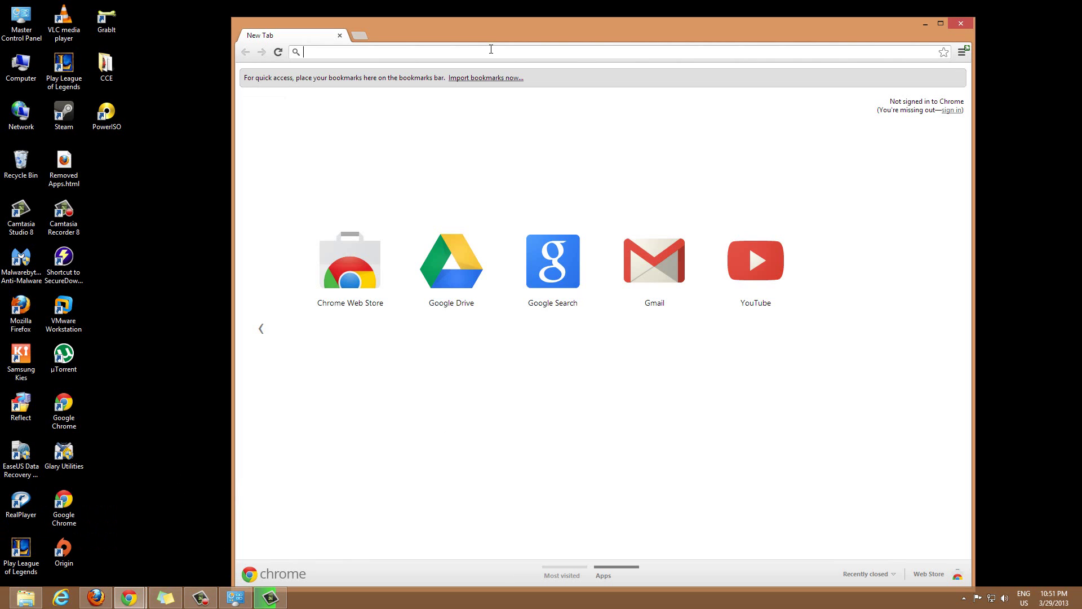
pyautogui.write('download.com')
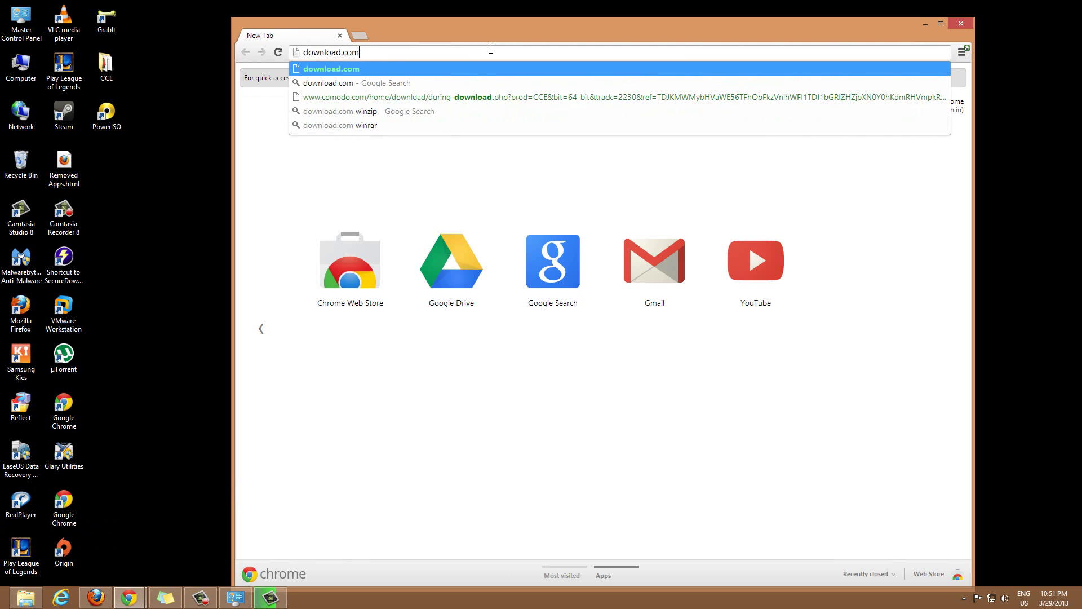
pyautogui.press('Return')
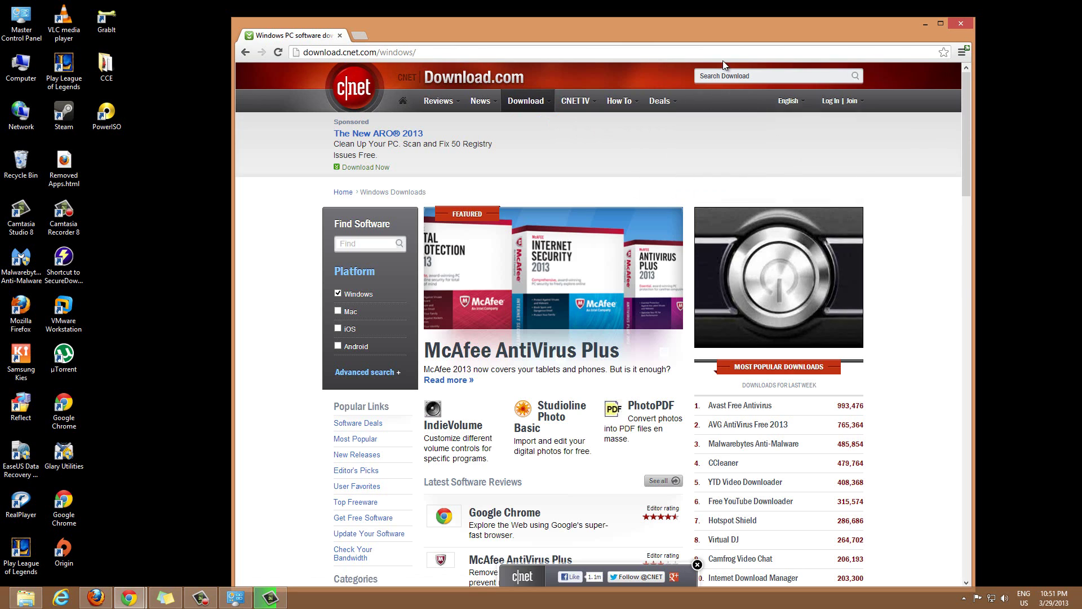
# Search the download site for "macrium reflect" across all software.
pyautogui.click(727, 77)
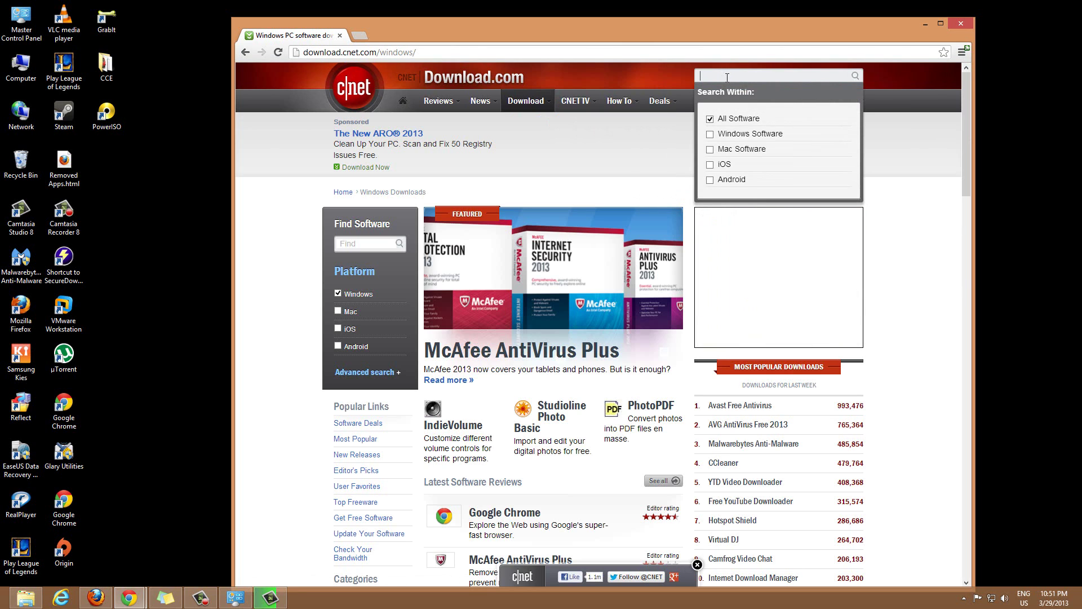
pyautogui.write('macrium')
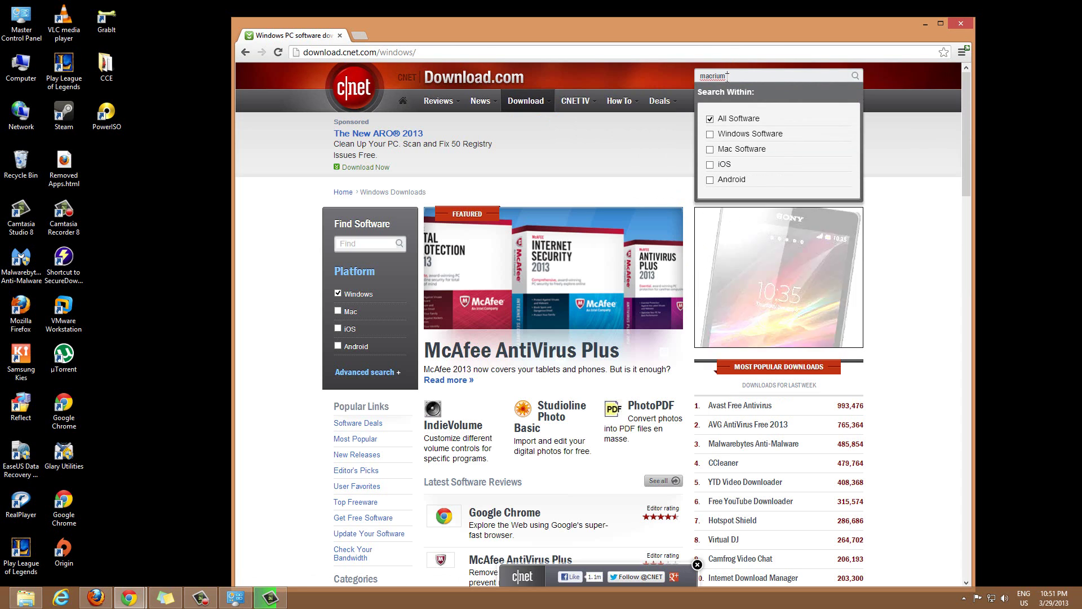
pyautogui.write(' refl')
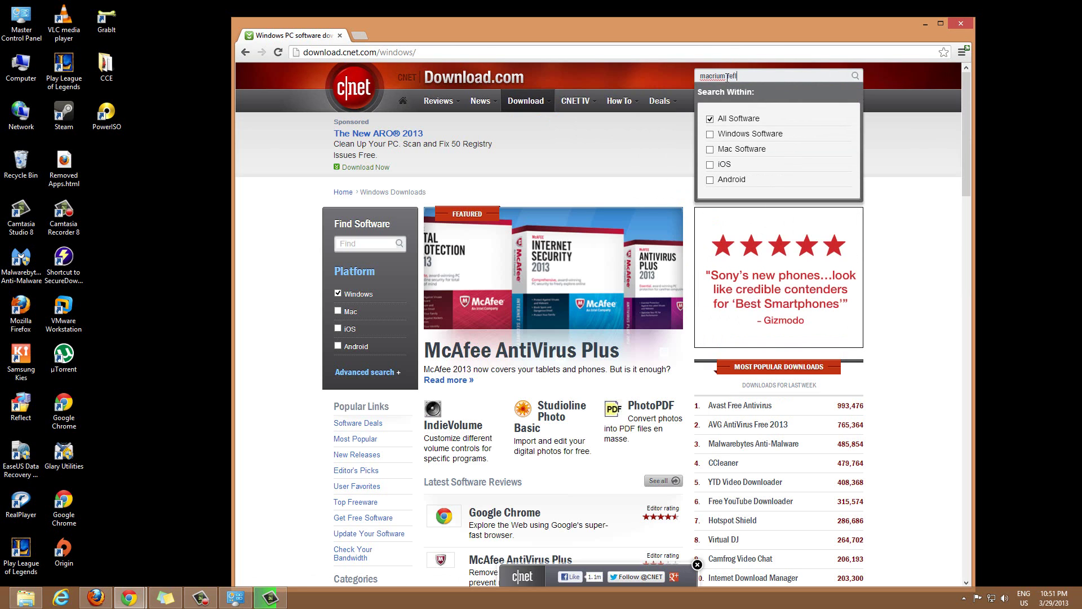
pyautogui.write('ect')
pyautogui.press('Return')
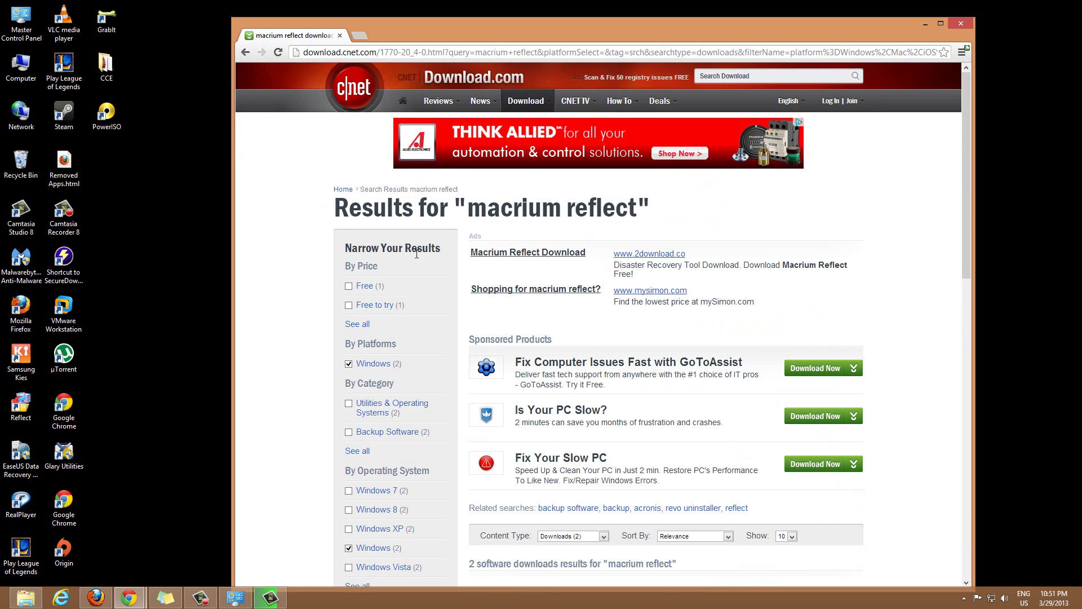
# Open the Macrium Reflect Free product page from the results and start its download.
pyautogui.scroll(-4, 428, 273)
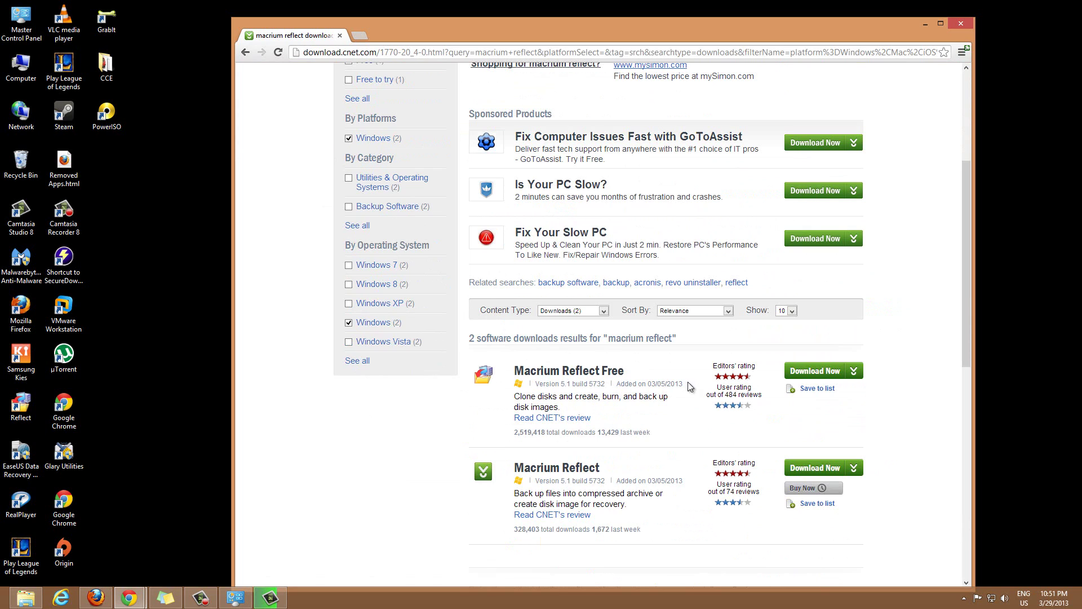
pyautogui.click(606, 373)
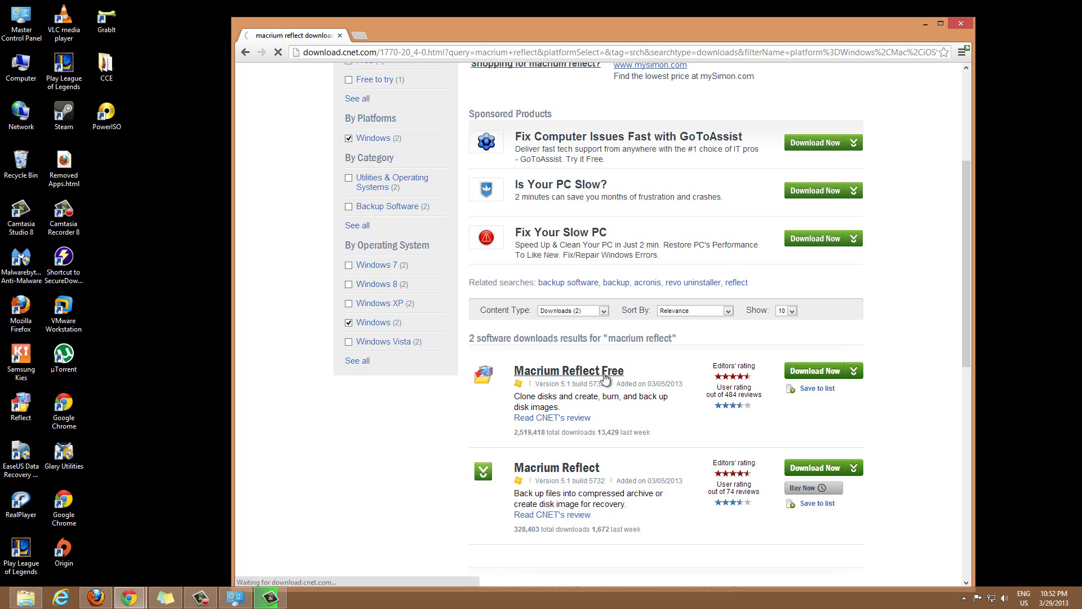
pyautogui.scroll(-3, 604, 378)
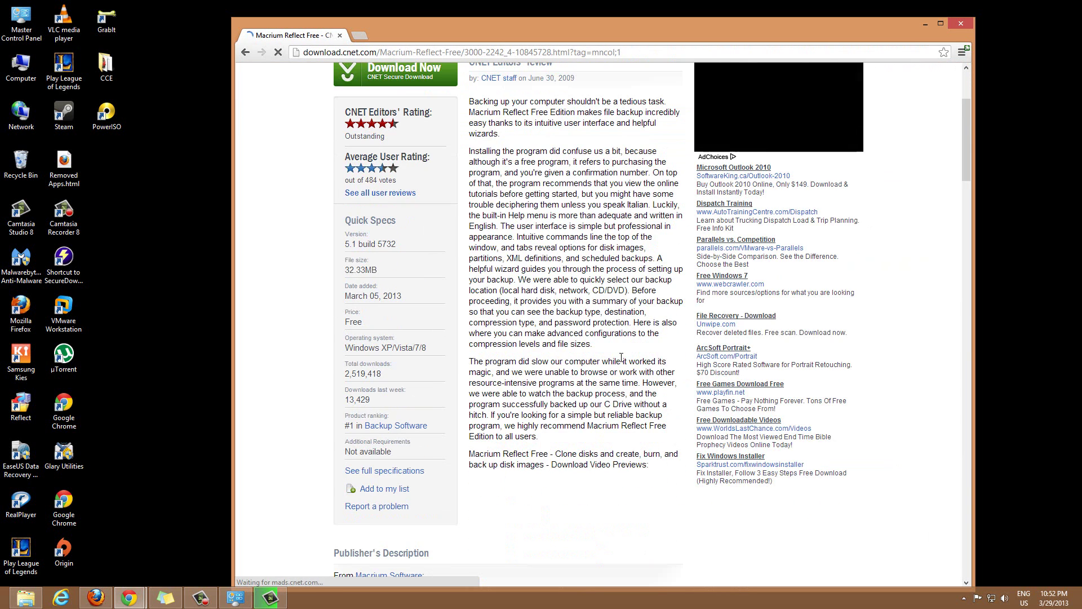
pyautogui.scroll(1, 534, 336)
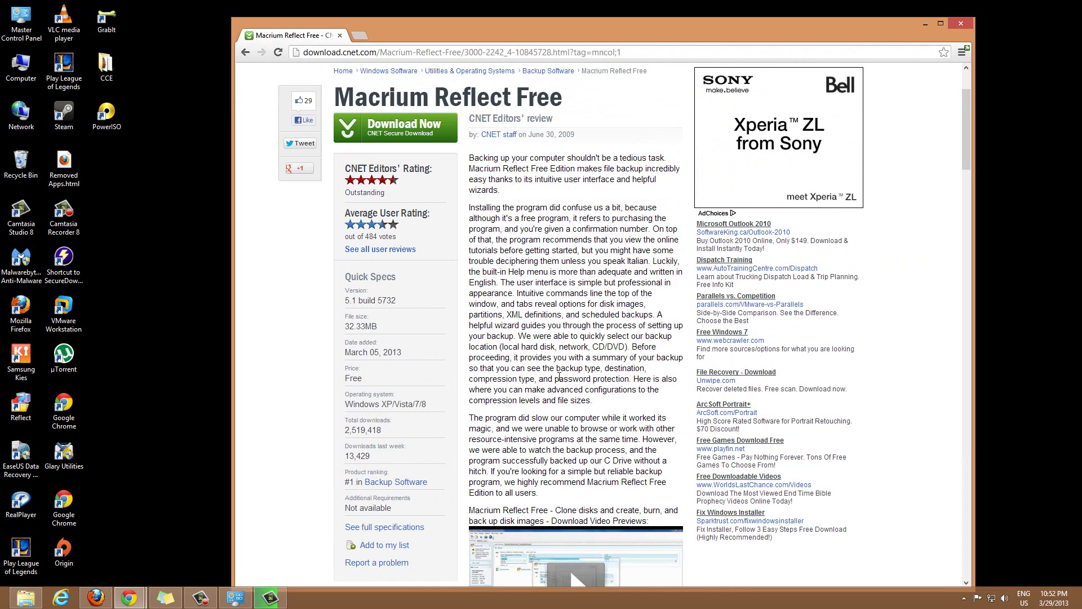
pyautogui.scroll(2, 547, 377)
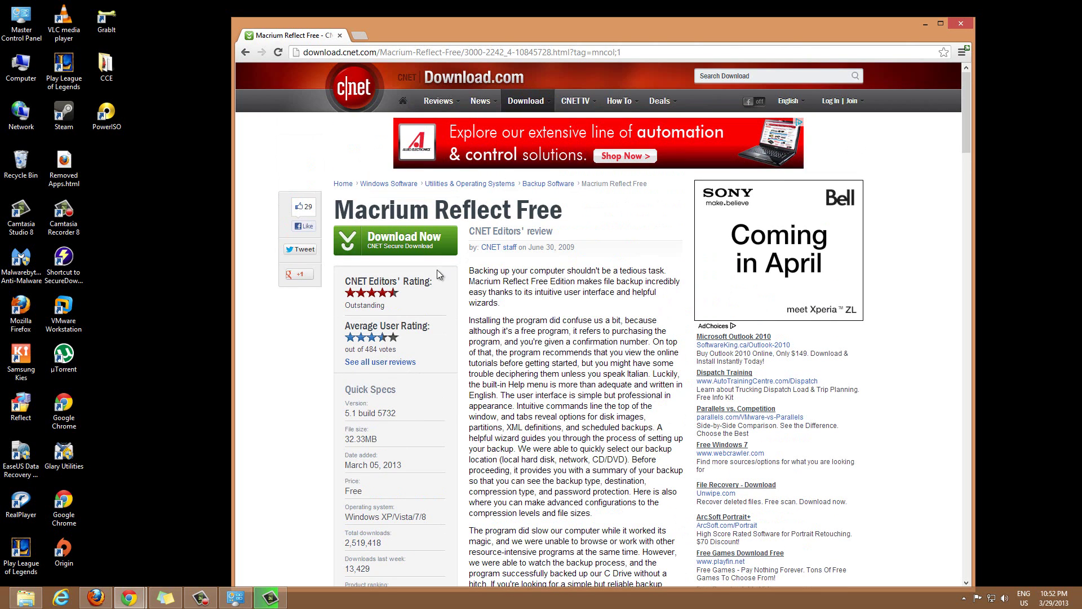
pyautogui.click(421, 240)
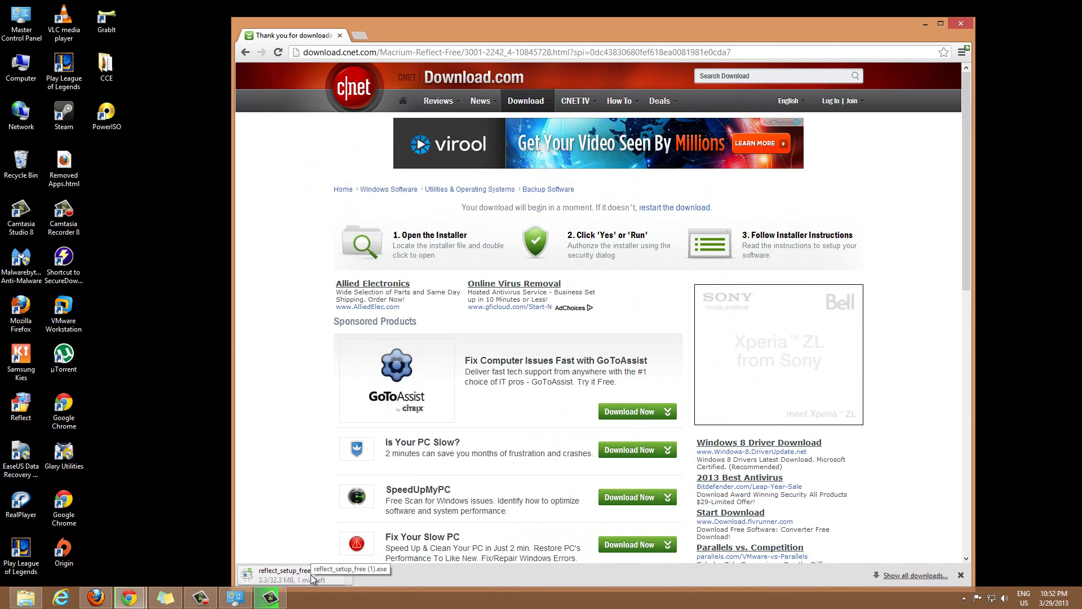
# Show the download in its folder, move the existing reflect_setup_free.exe from Downloads to the desktop, and close the folder window.
pyautogui.rightClick(323, 579)
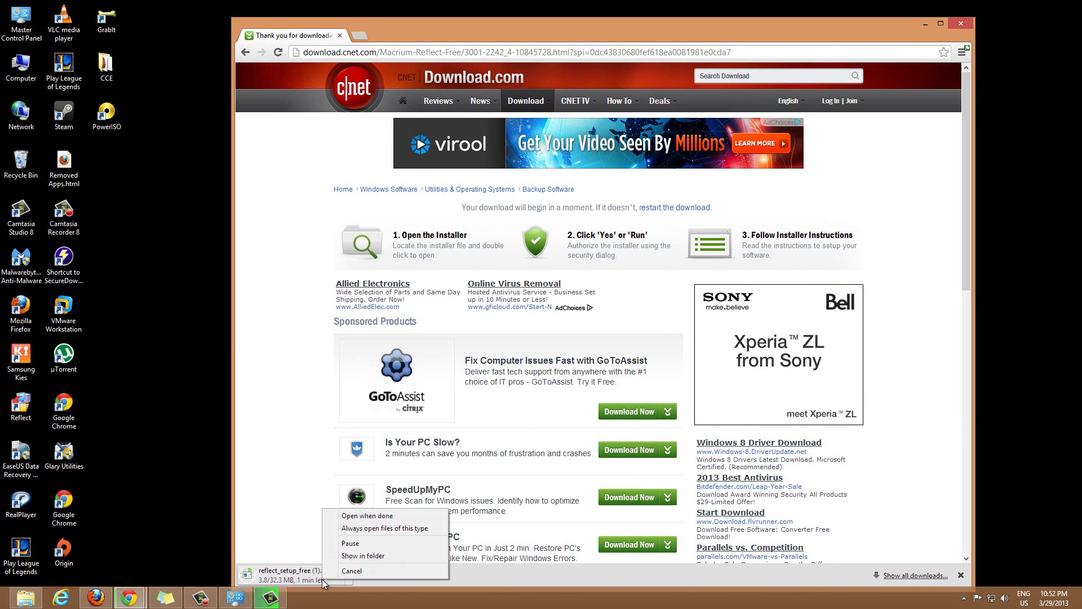
pyautogui.click(367, 557)
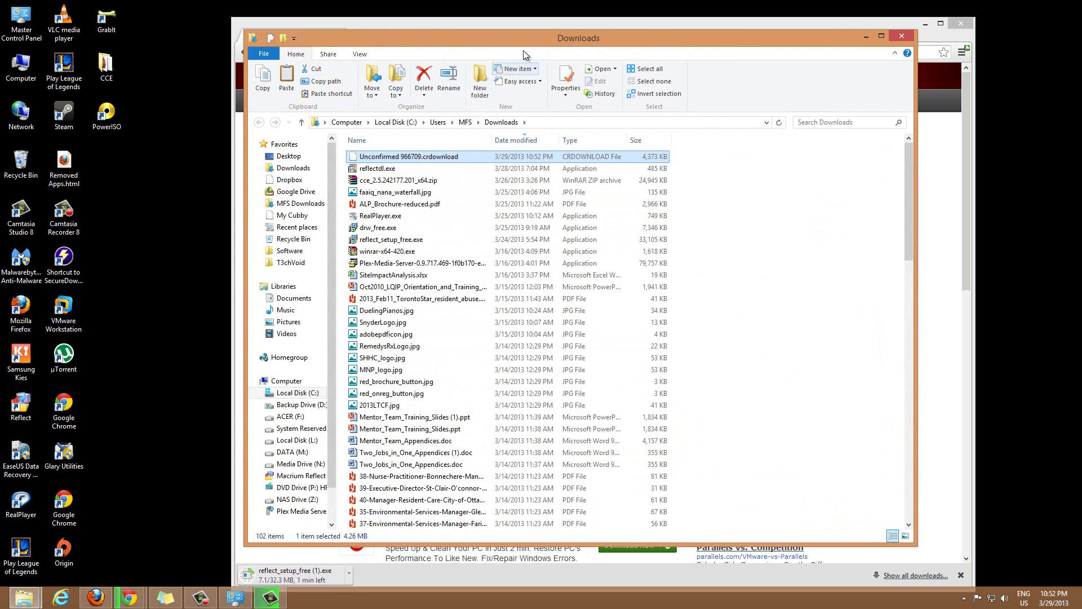
pyautogui.moveTo(524, 38); pyautogui.dragTo(578, 48)
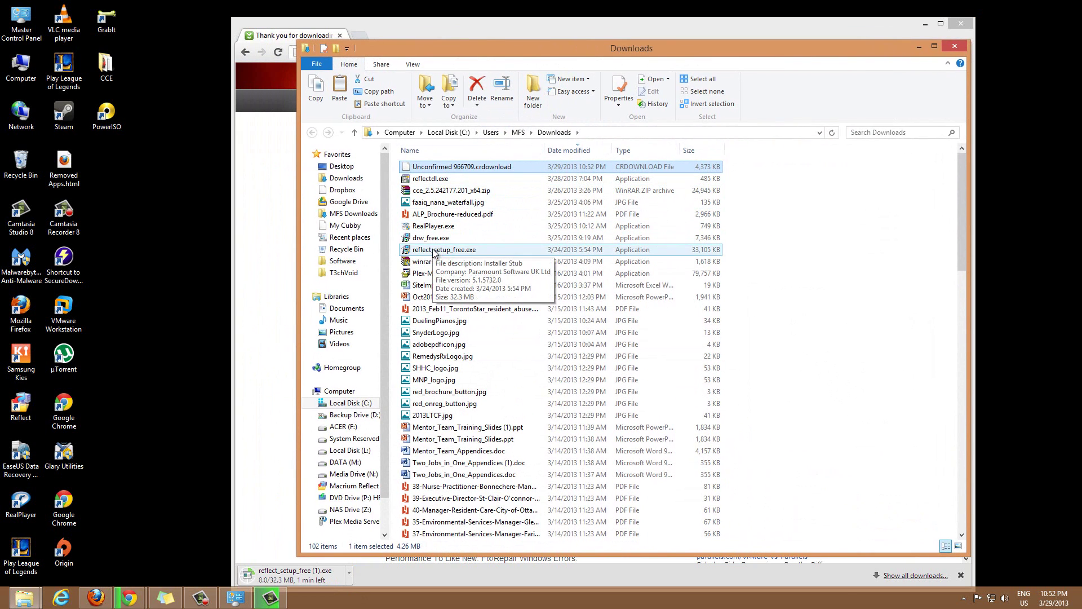
pyautogui.moveTo(446, 249); pyautogui.dragTo(150, 220)
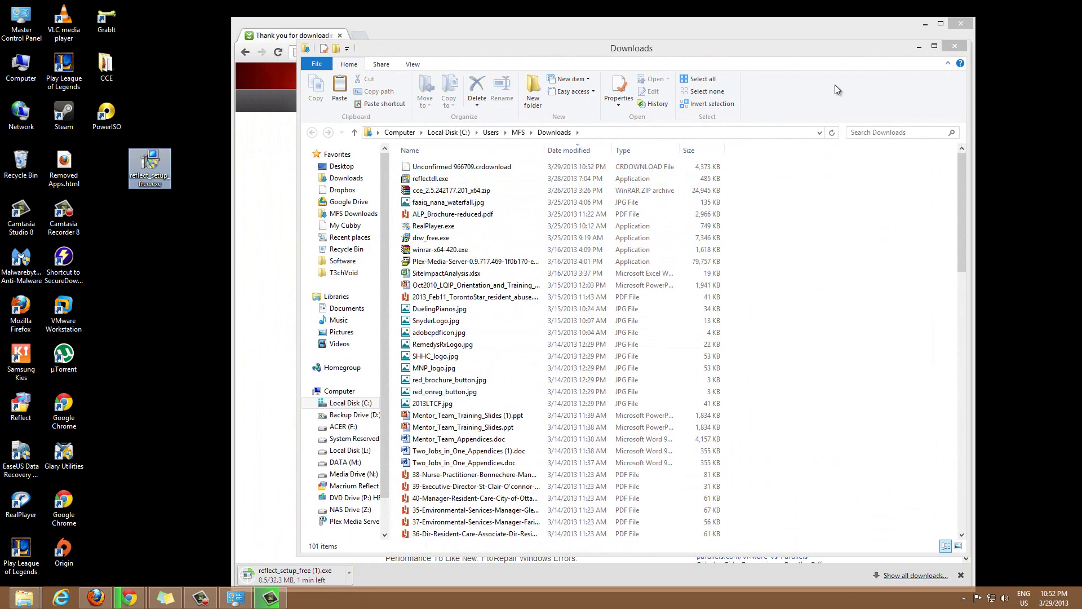
pyautogui.click(954, 45)
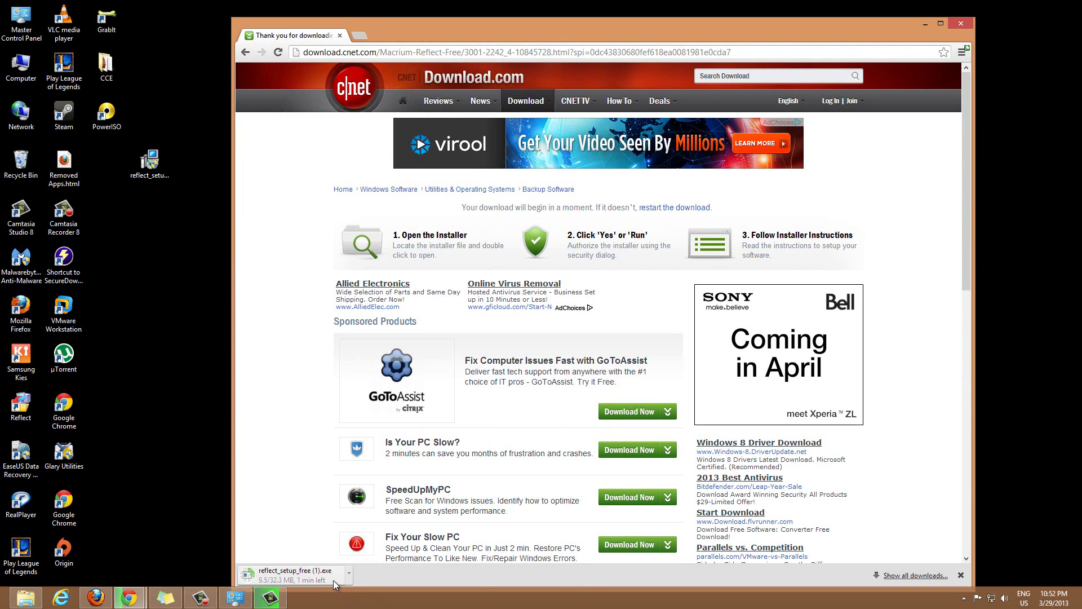
# Cancel the running download of reflect_setup_free (1).exe and minimize the browser.
pyautogui.rightClick(334, 584)
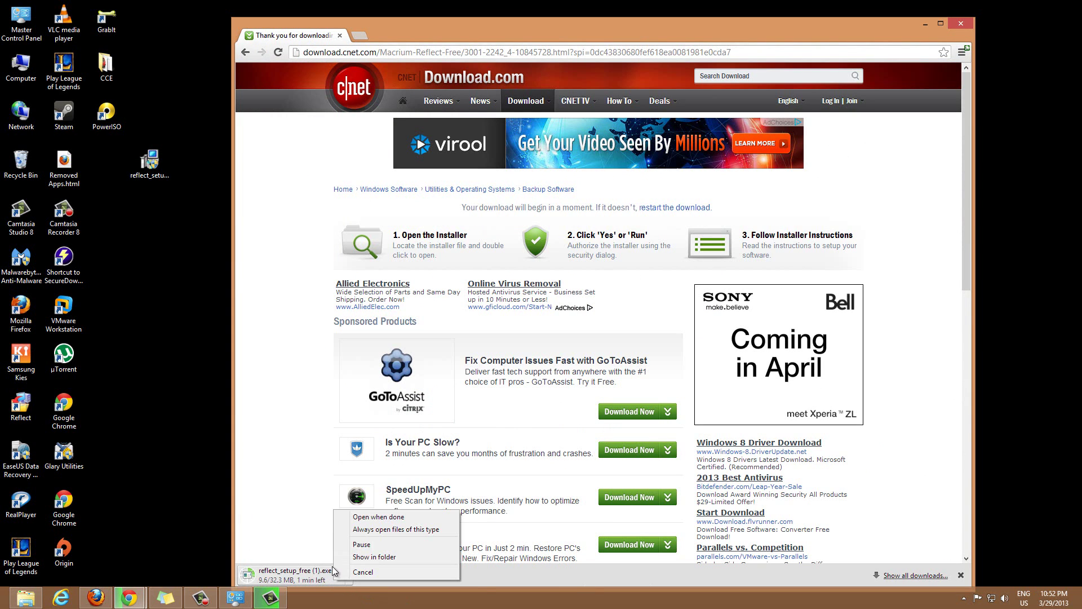
pyautogui.click(363, 572)
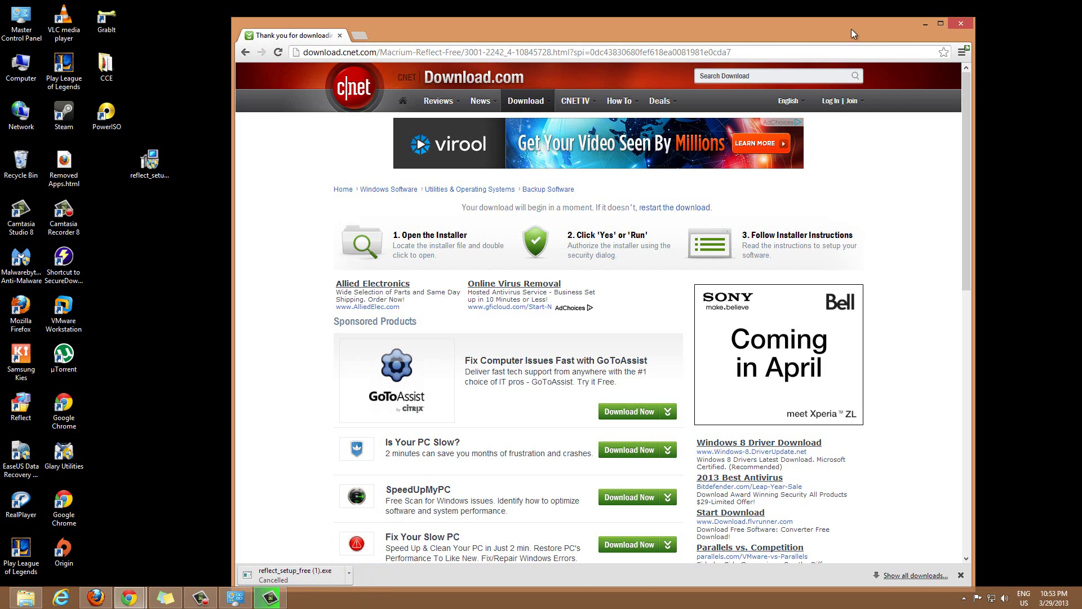
pyautogui.click(925, 23)
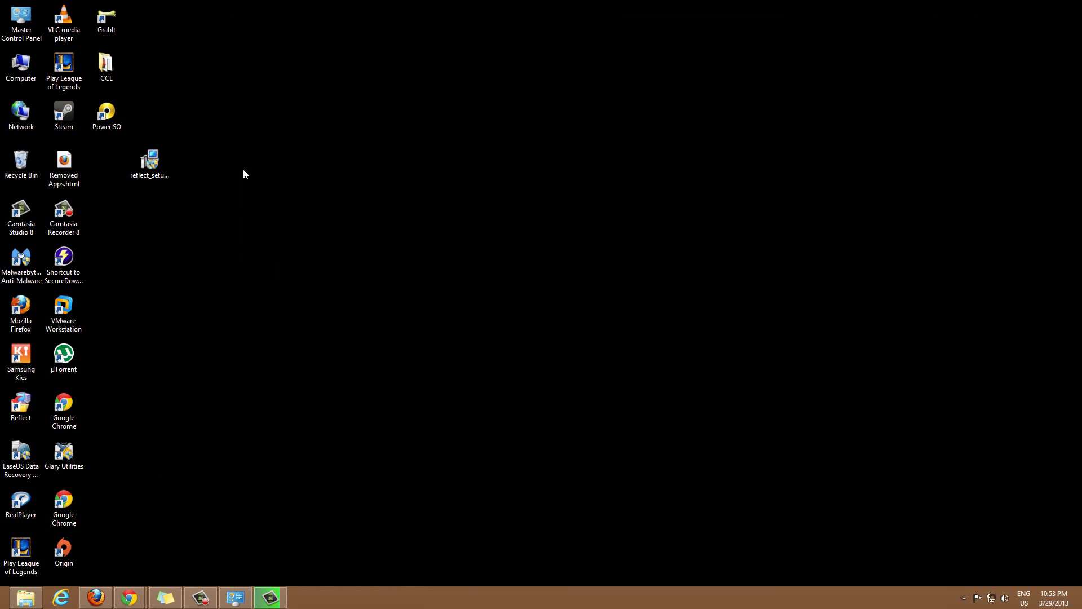
# Move the reflect_setup_free.exe icon to an open area of the desktop, away from the other icons.
pyautogui.moveTo(158, 162); pyautogui.dragTo(331, 172)
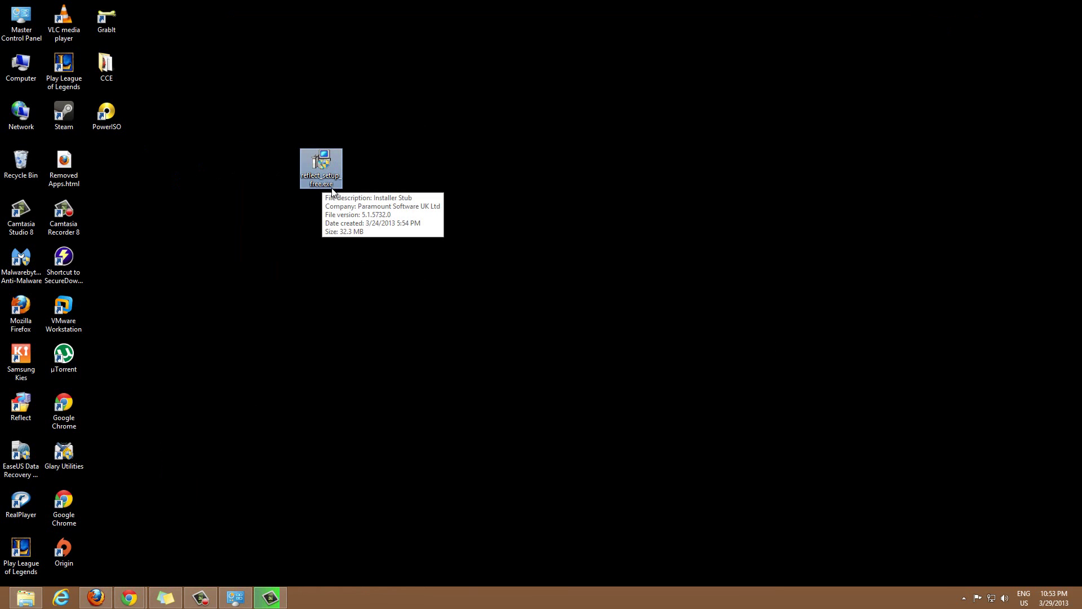
pyautogui.click(324, 194)
pyautogui.click(324, 188)
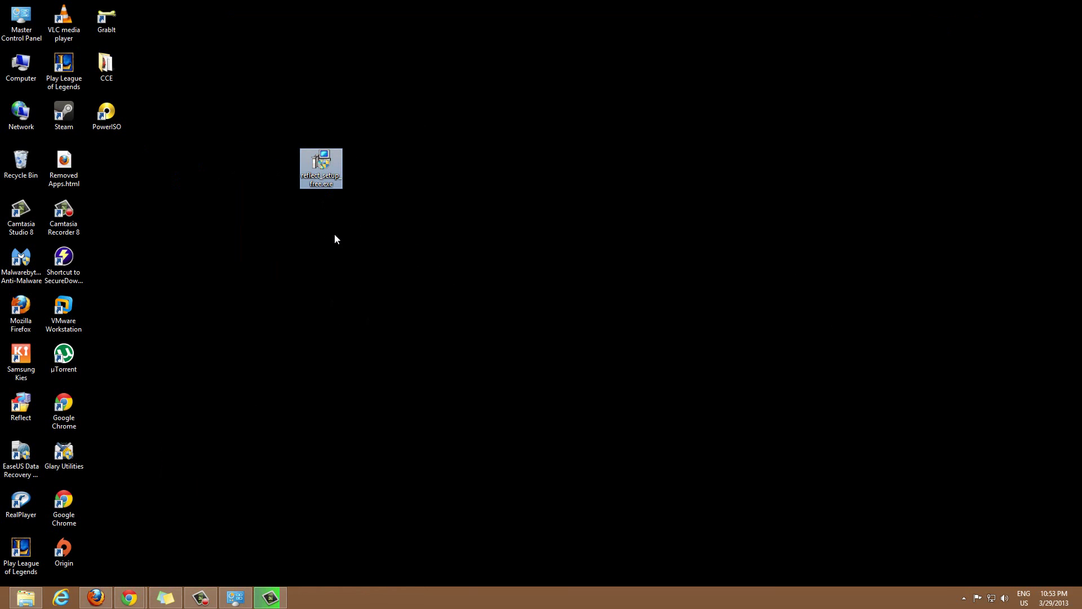
# Run reflect_setup_free.exe and advance the Macrium Reflect setup wizard to the choice of modify, repair or remove.
pyautogui.doubleClick(323, 165)
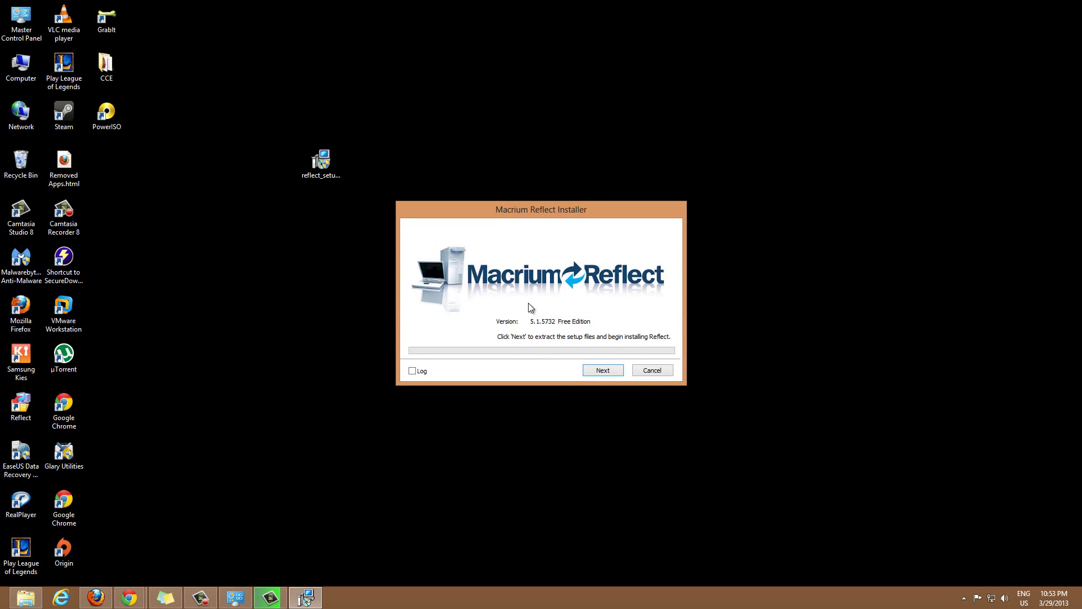
pyautogui.click(602, 372)
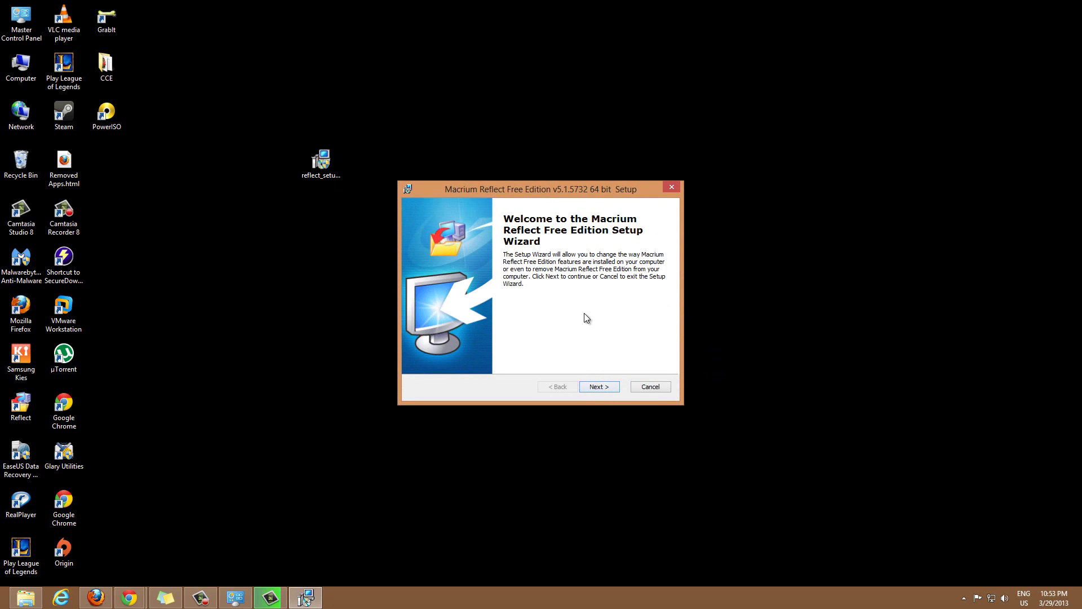
pyautogui.click(593, 390)
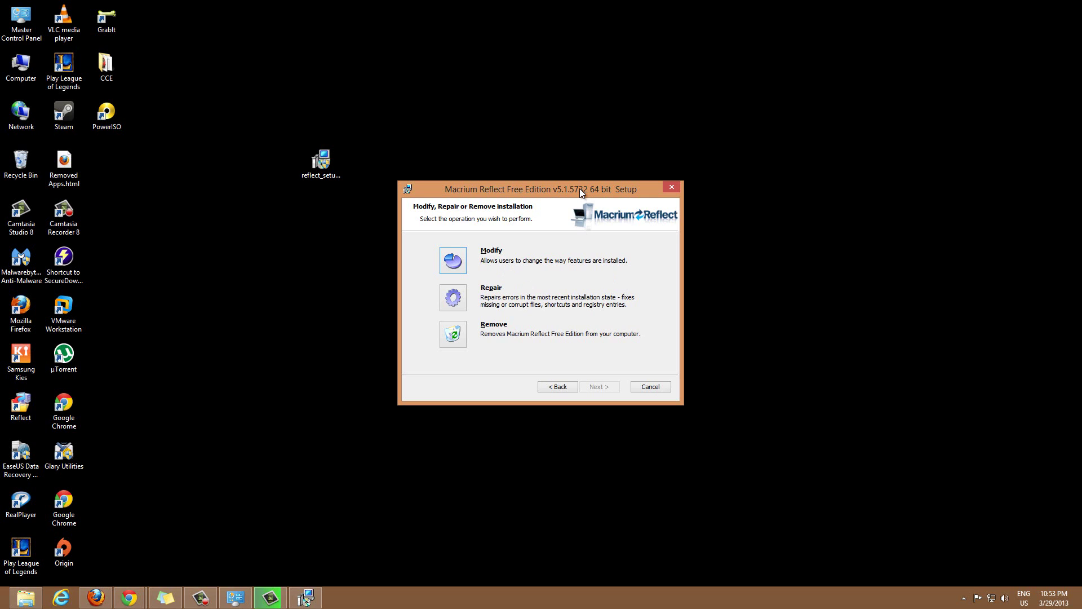
pyautogui.moveTo(579, 188); pyautogui.dragTo(609, 180)
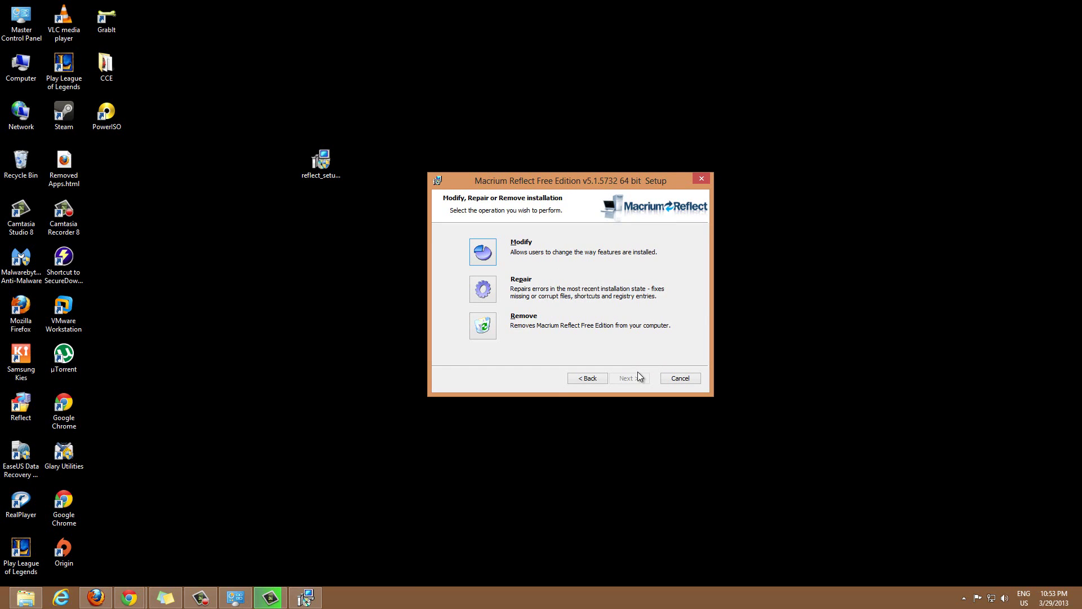
# Cancel the Macrium Reflect Free Edition setup and exit the wizard.
pyautogui.click(681, 379)
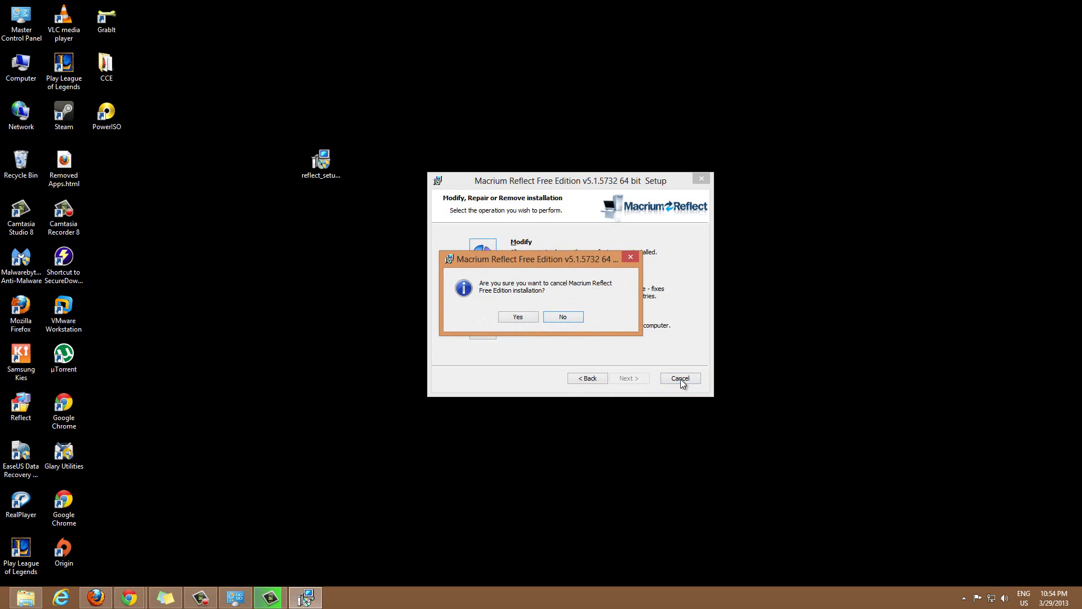
pyautogui.click(525, 313)
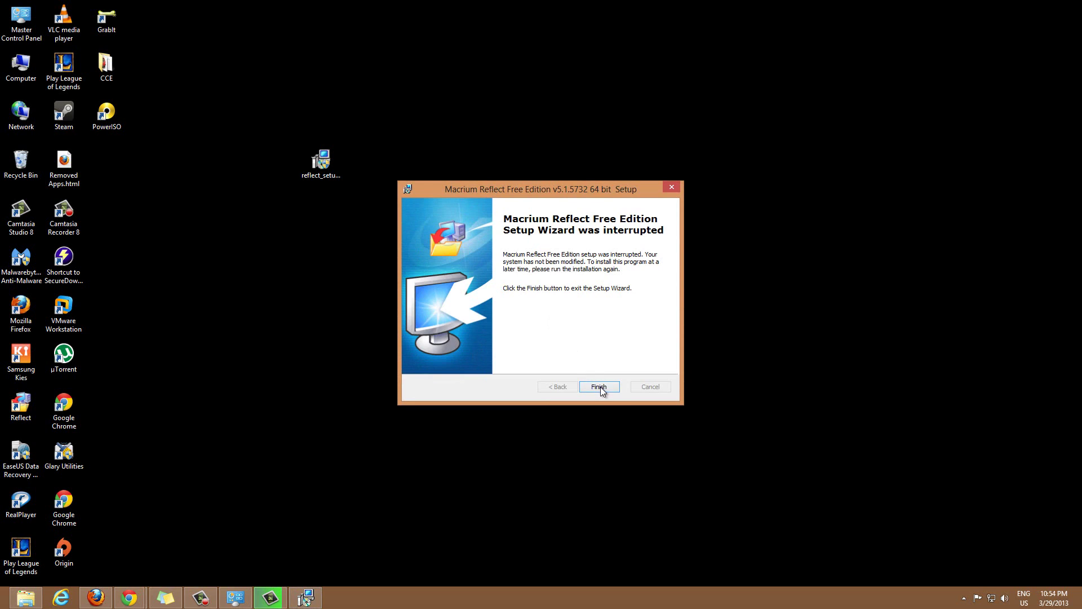
pyautogui.click(599, 387)
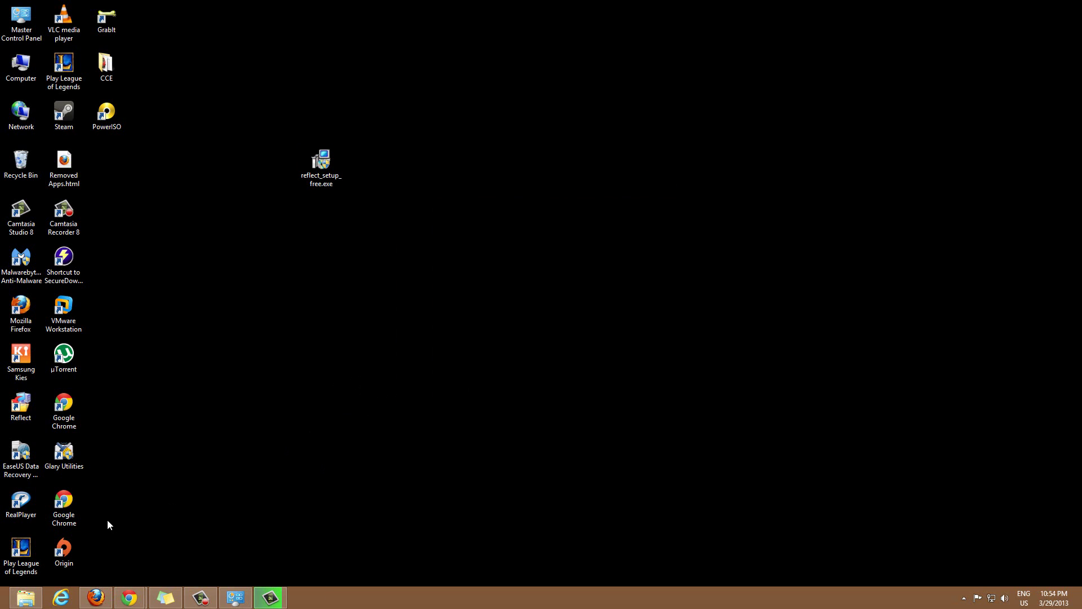
# Move the Reflect shortcut out of the desktop icon columns to directly below the reflect_setup_free.exe icon.
pyautogui.moveTo(26, 405); pyautogui.dragTo(368, 264)
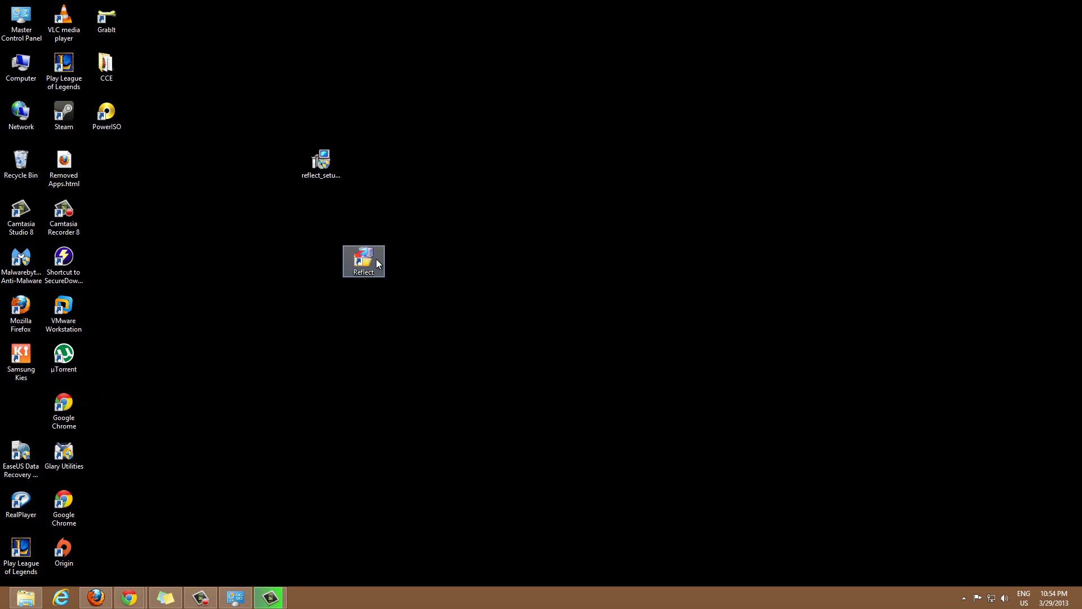
pyautogui.moveTo(377, 256); pyautogui.dragTo(323, 226)
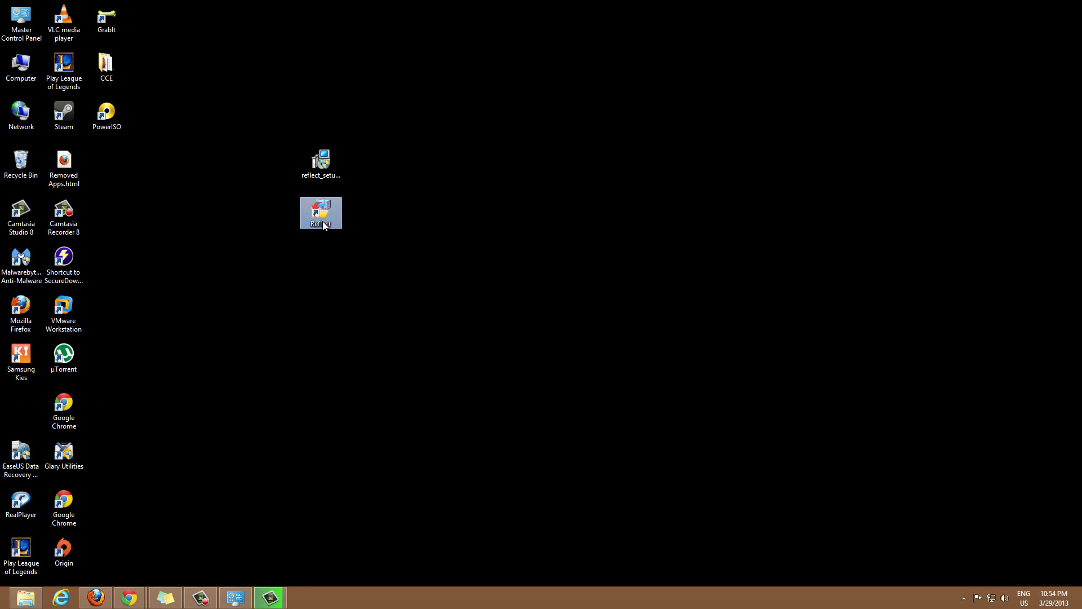
pyautogui.click(398, 306)
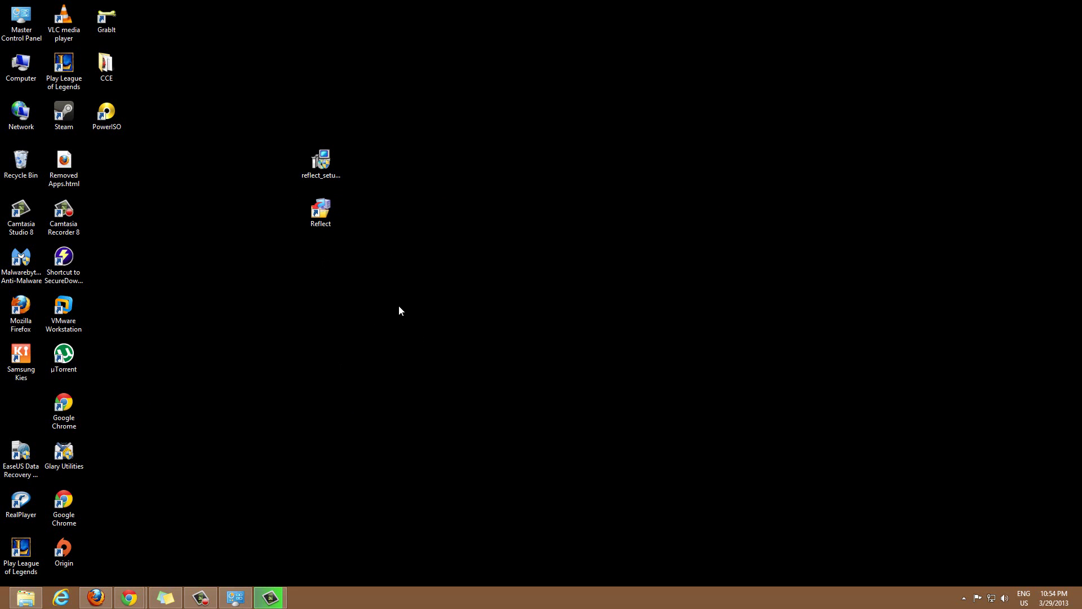
# Search the installed apps for "macr" and for "ref" from the Start screen, and return to the desktop.
pyautogui.press('super')
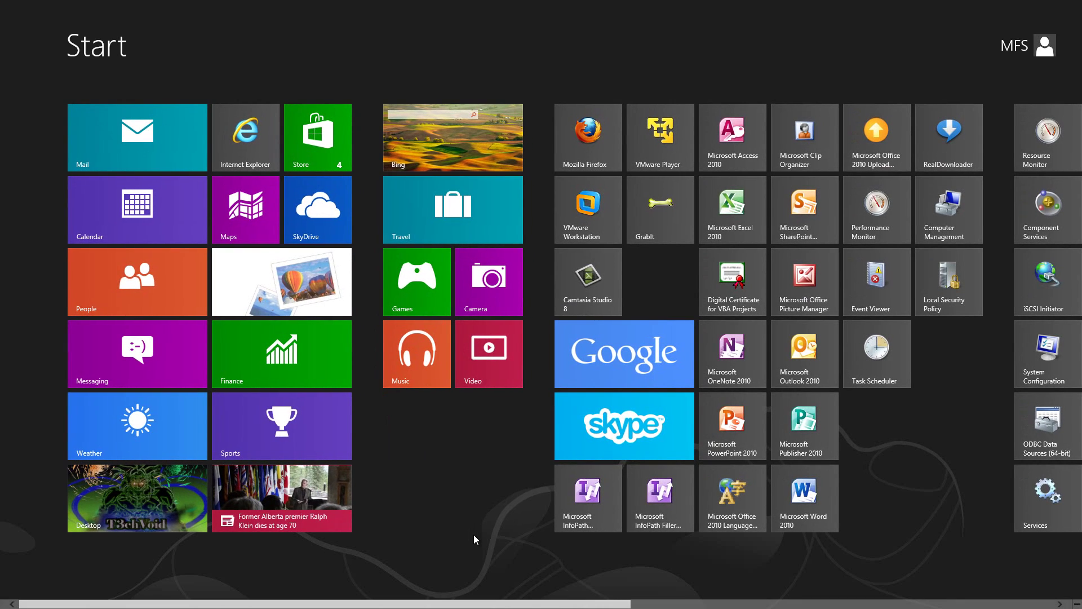
pyautogui.write('macr')
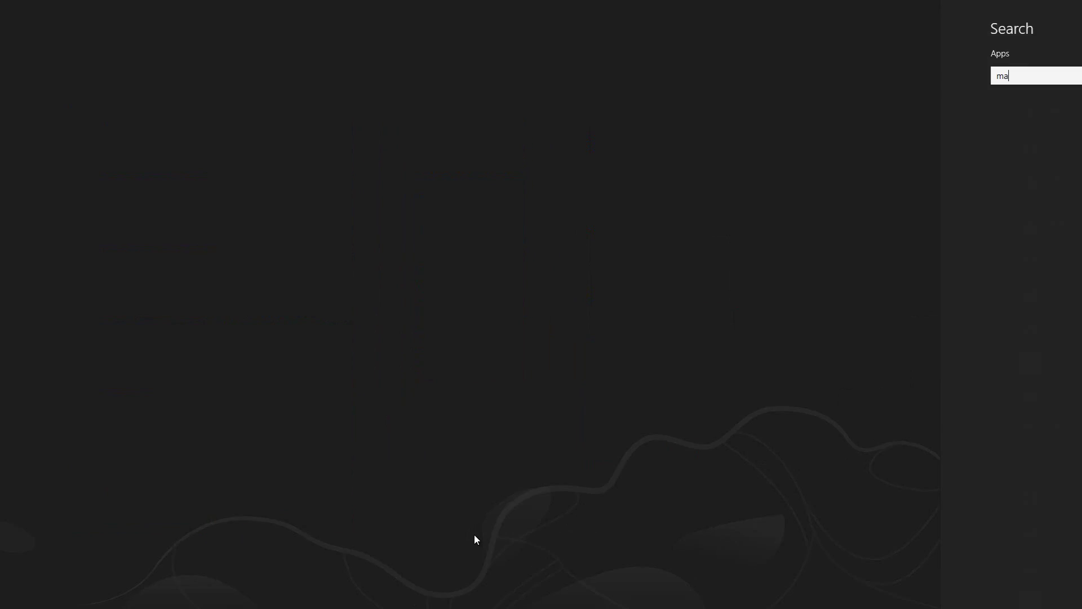
pyautogui.press('BackSpace')
pyautogui.press('BackSpace')
pyautogui.press('BackSpace')
pyautogui.press('BackSpace')
pyautogui.write('ref')
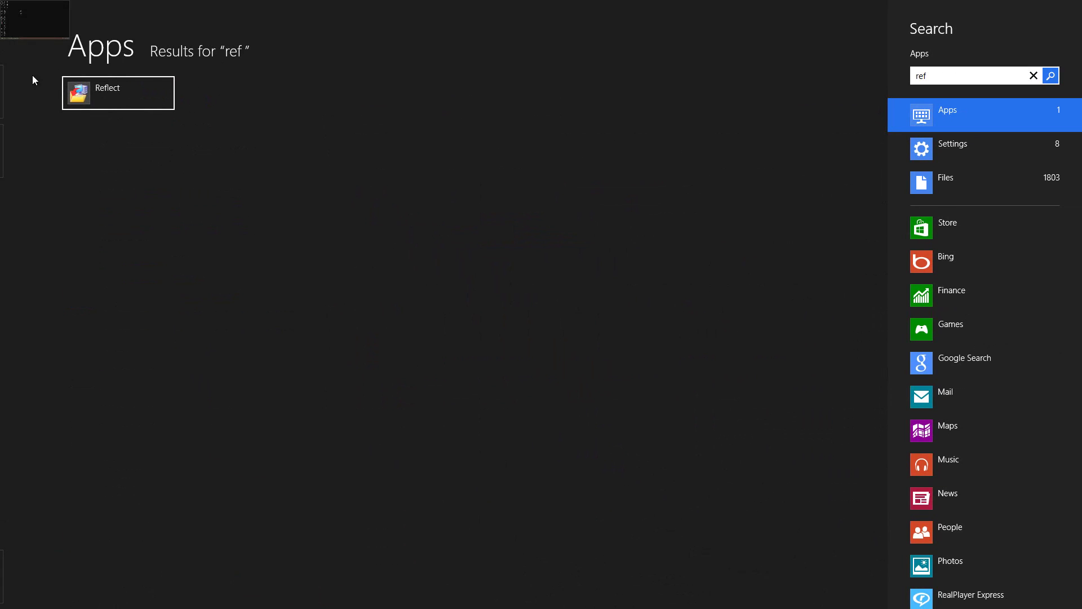
pyautogui.click(313, 166)
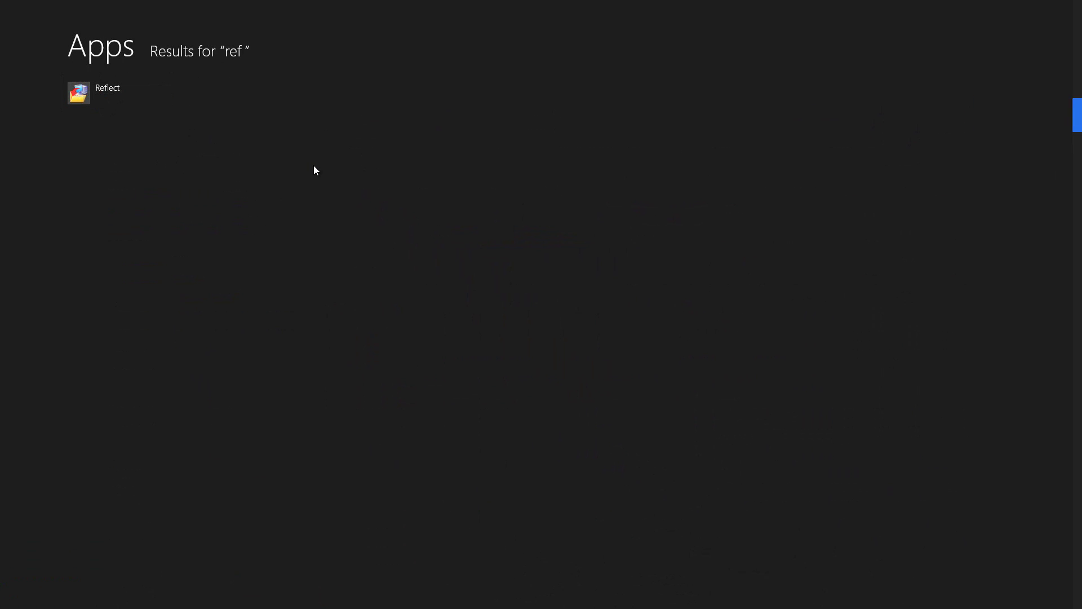
pyautogui.press('Escape')
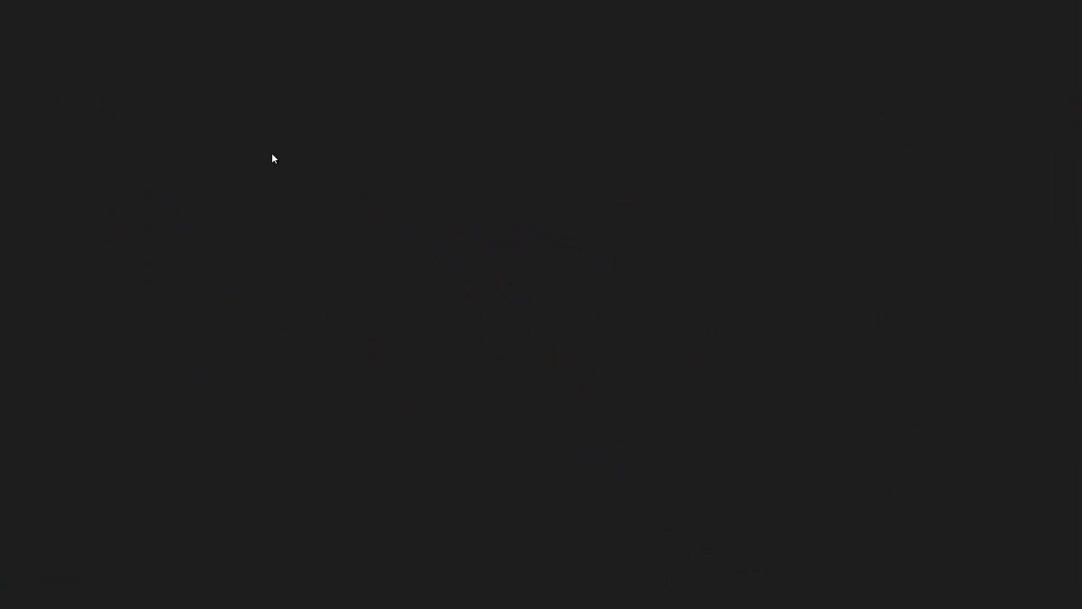
# Launch Macrium Reflect from its desktop shortcut, and view the drives in the Computer window before closing that window.
pyautogui.doubleClick(332, 200)
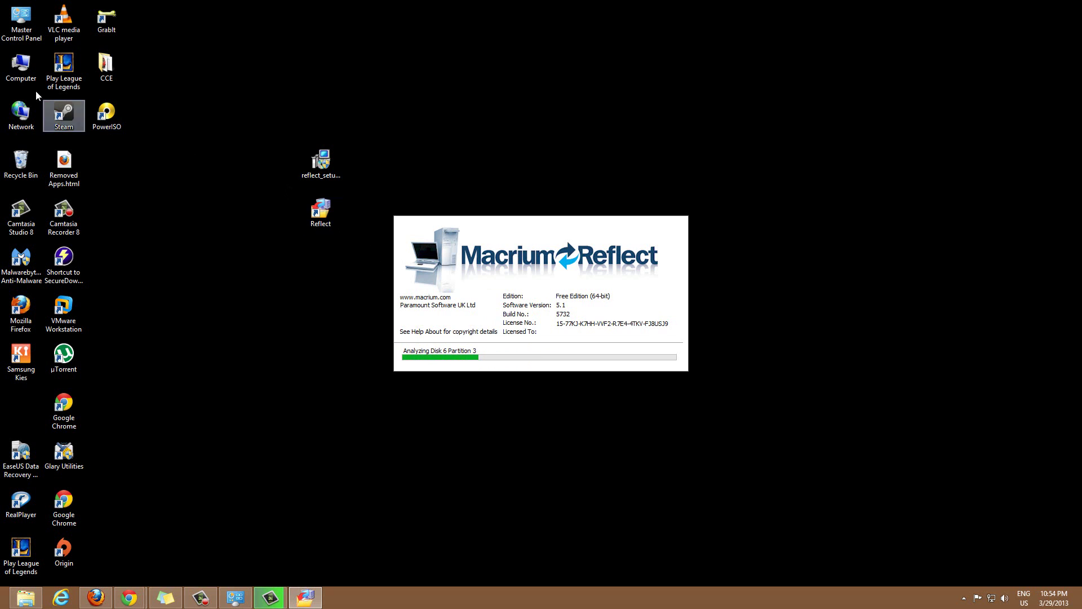
pyautogui.doubleClick(21, 67)
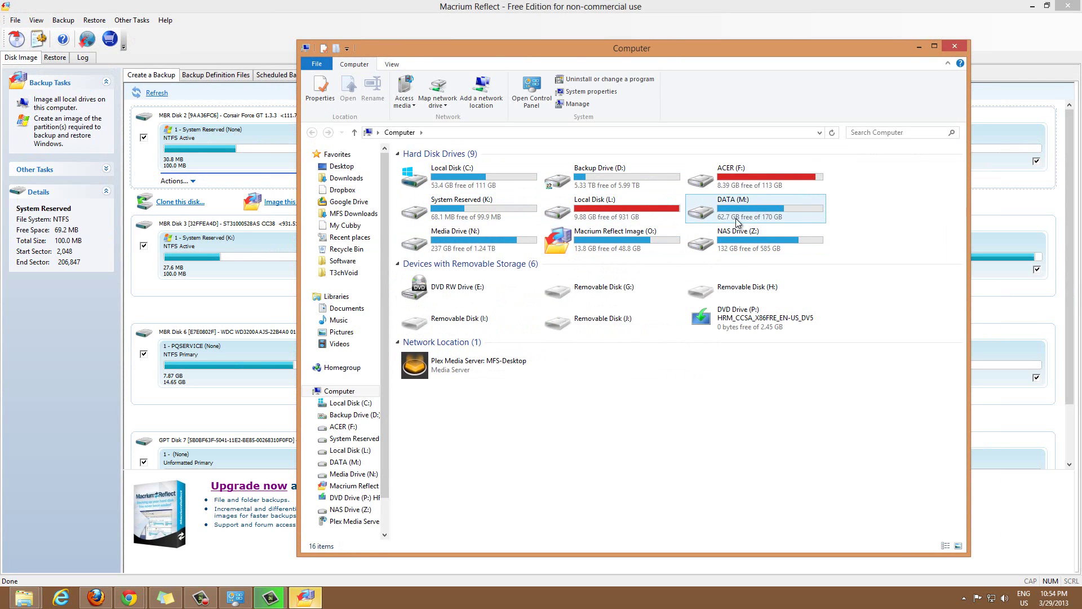
pyautogui.click(954, 47)
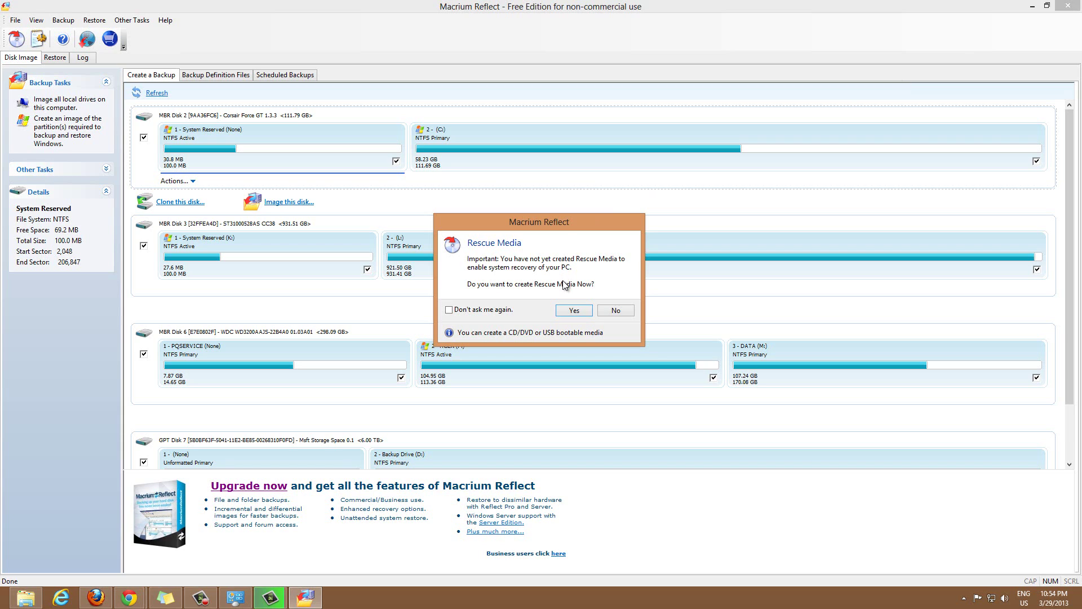
# Decline the prompt to create rescue media, and view the Rescue Media Wizard's environment types before cancelling the wizard.
pyautogui.moveTo(574, 226); pyautogui.dragTo(596, 233)
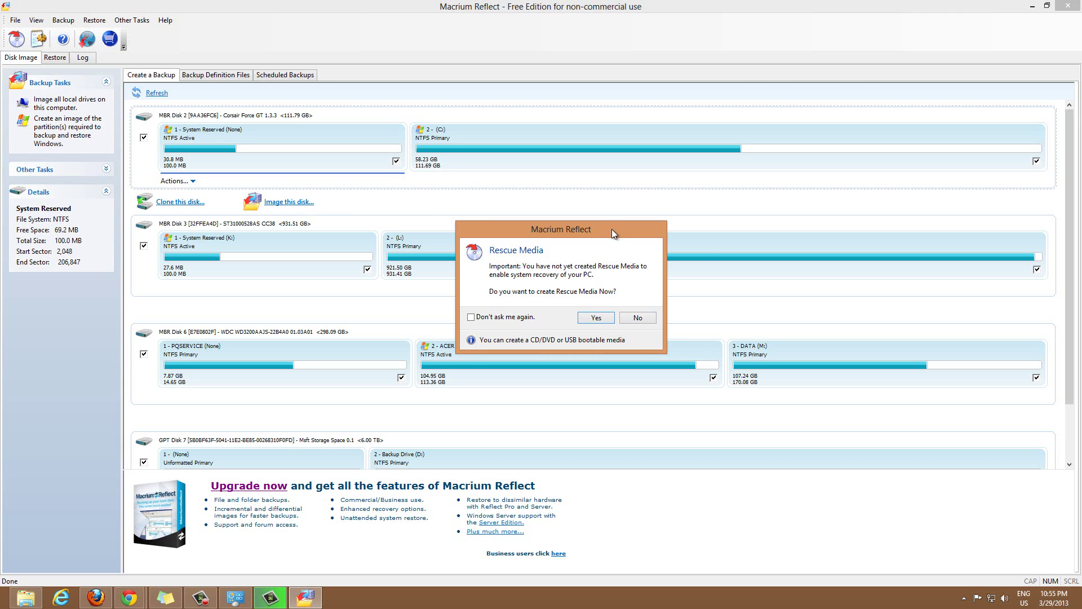
pyautogui.moveTo(612, 229); pyautogui.dragTo(657, 207)
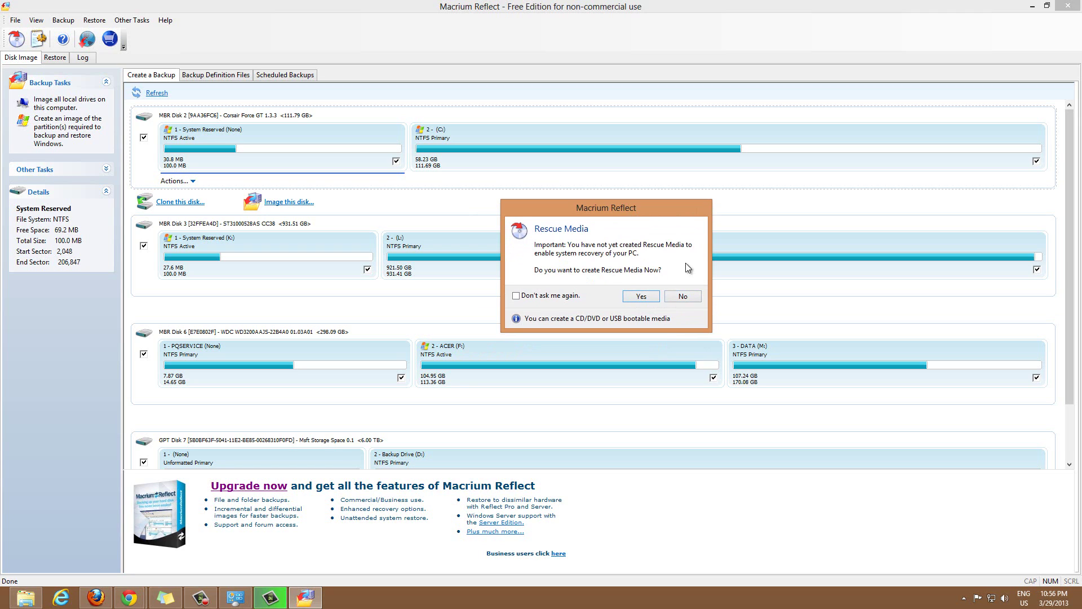
pyautogui.click(682, 295)
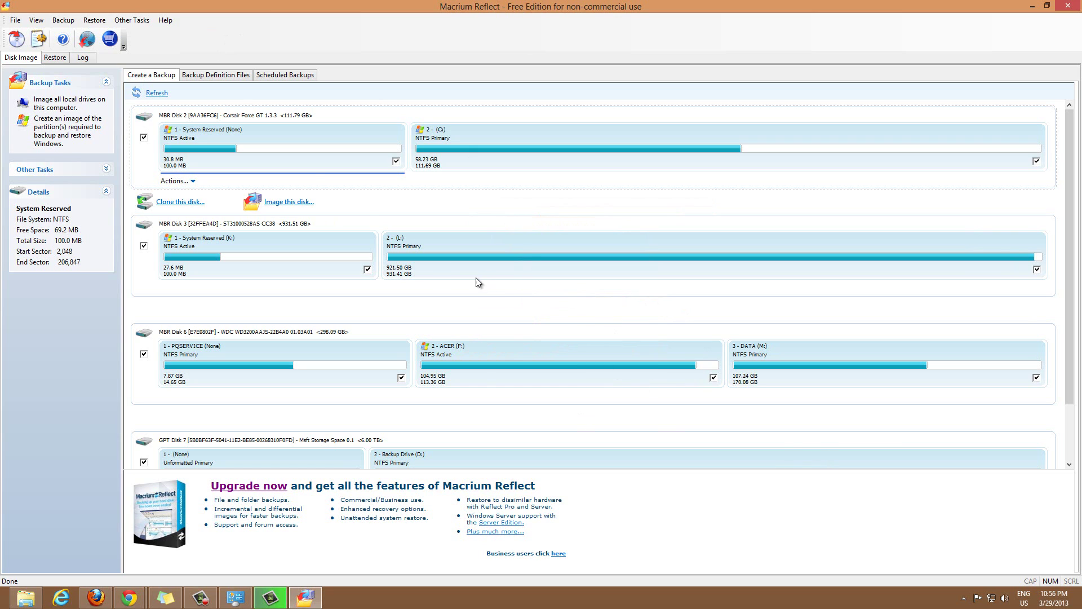
pyautogui.click(17, 42)
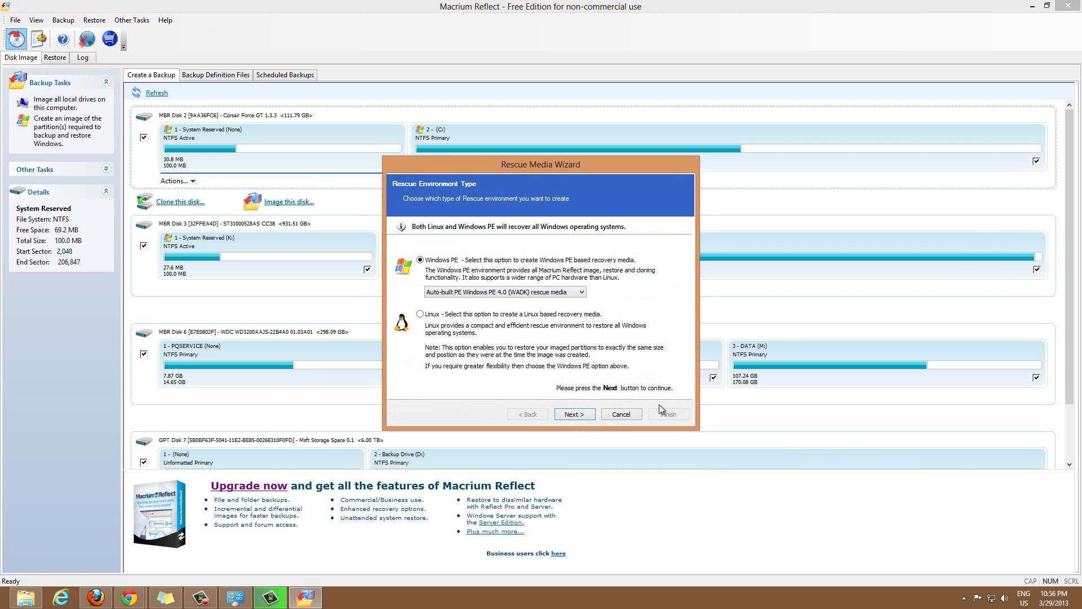
pyautogui.click(627, 414)
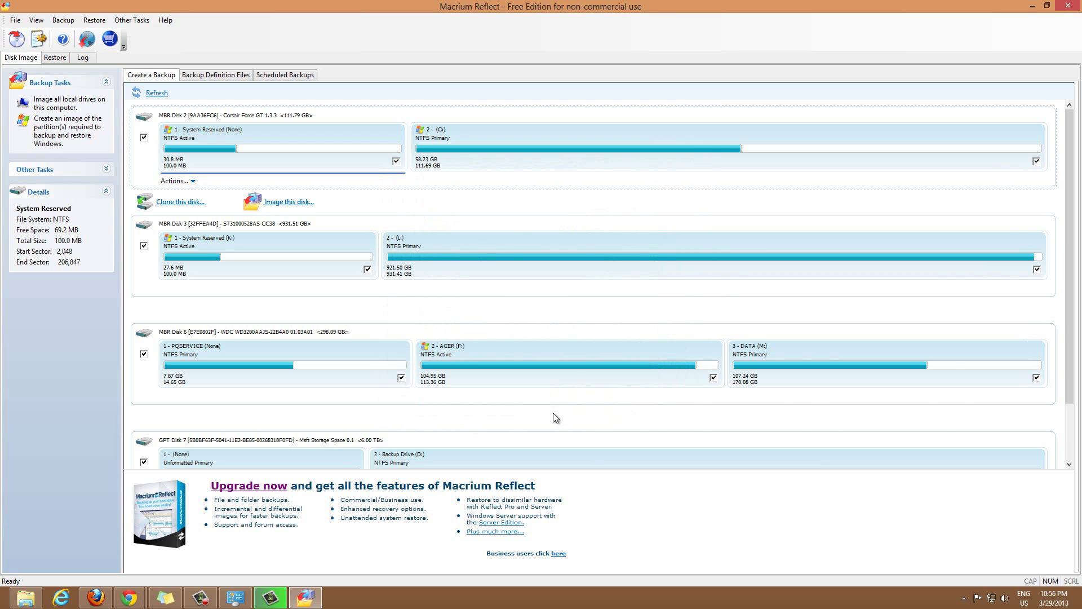
# Examine the disks and partitions available for backup, including the Corsair, ST31000528AS, WDC and Storage Space disks.
pyautogui.moveTo(1072, 229); pyautogui.dragTo(1072, 283)
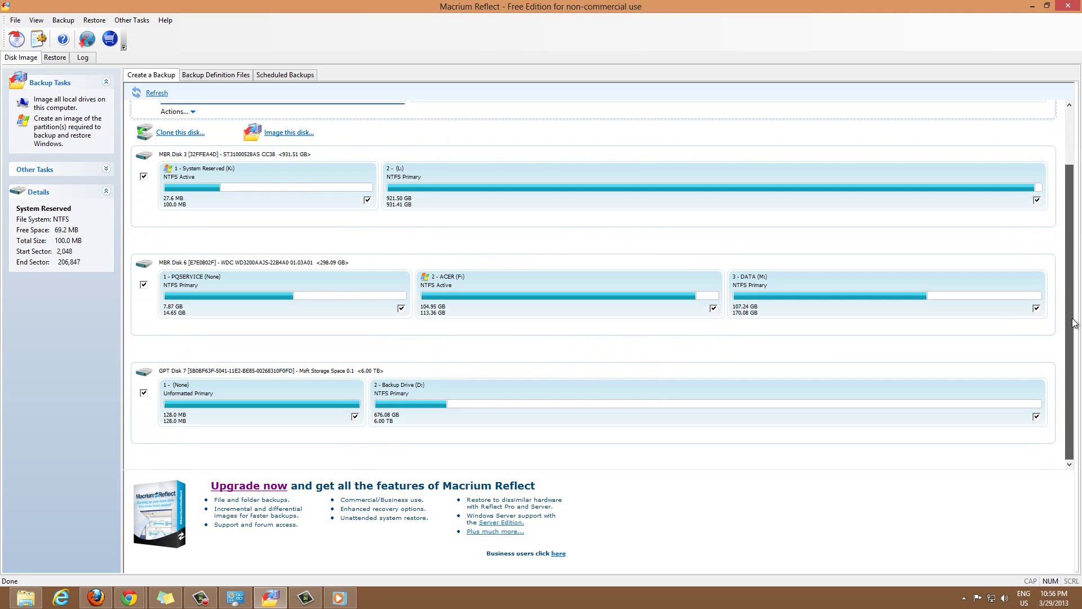
pyautogui.click(361, 382)
pyautogui.click(319, 275)
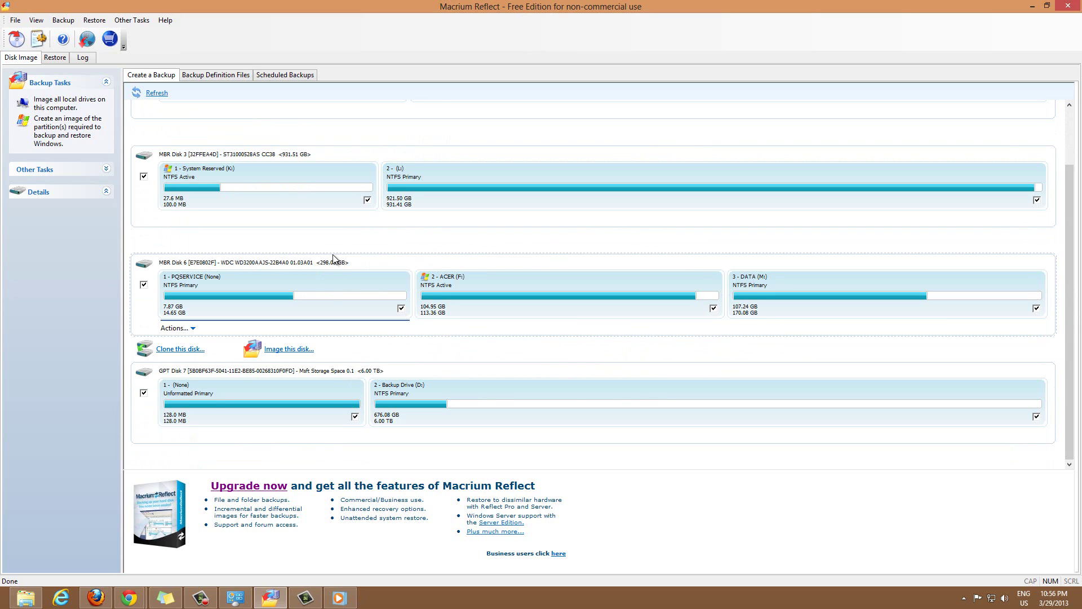
pyautogui.scroll(1, 333, 271)
pyautogui.scroll(1, 354, 201)
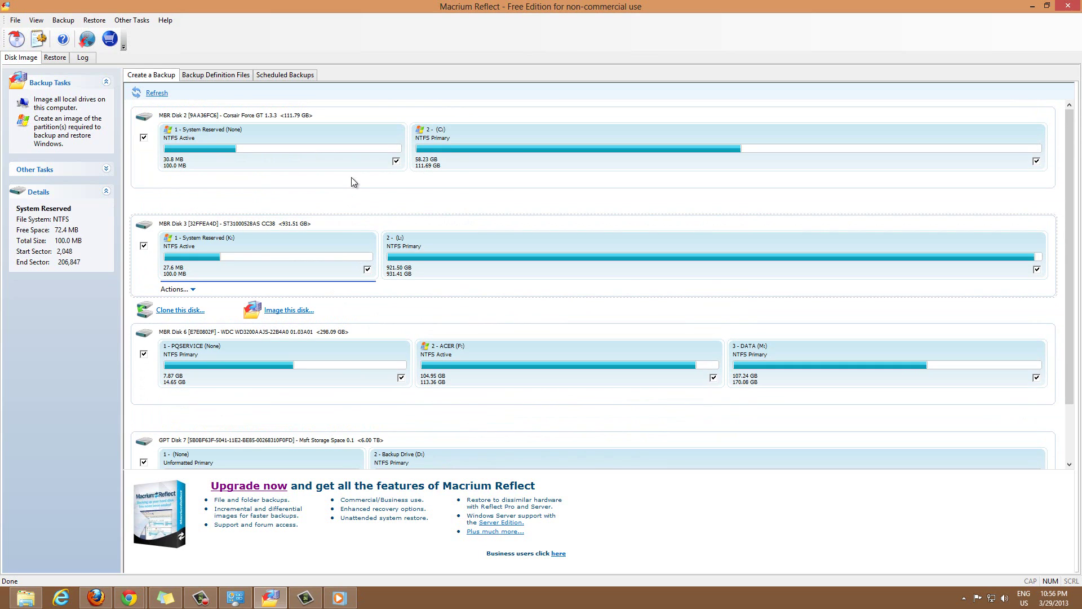
pyautogui.click(352, 130)
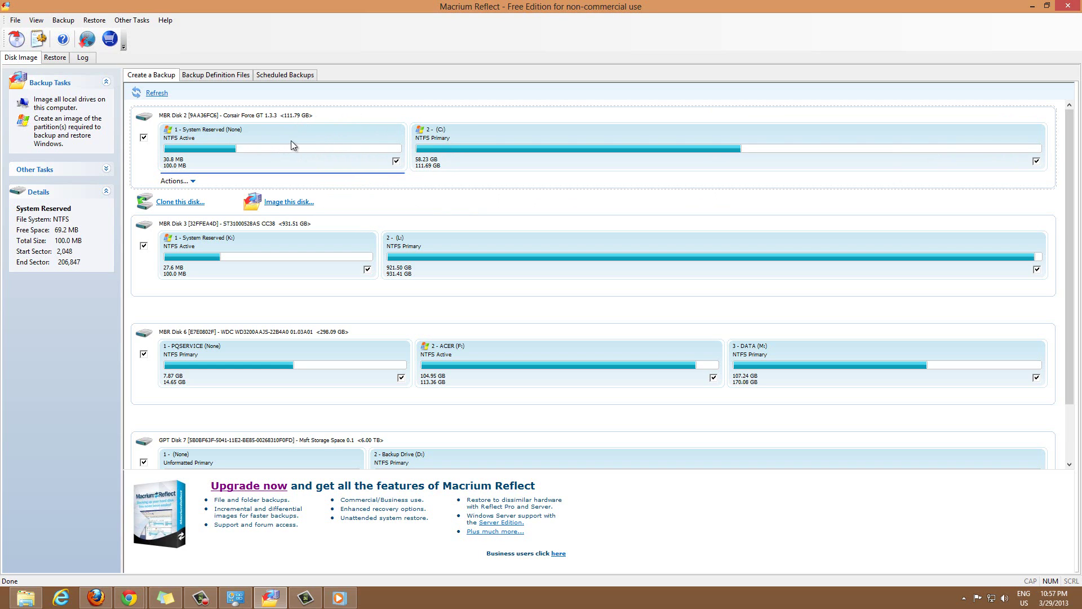
pyautogui.click(336, 338)
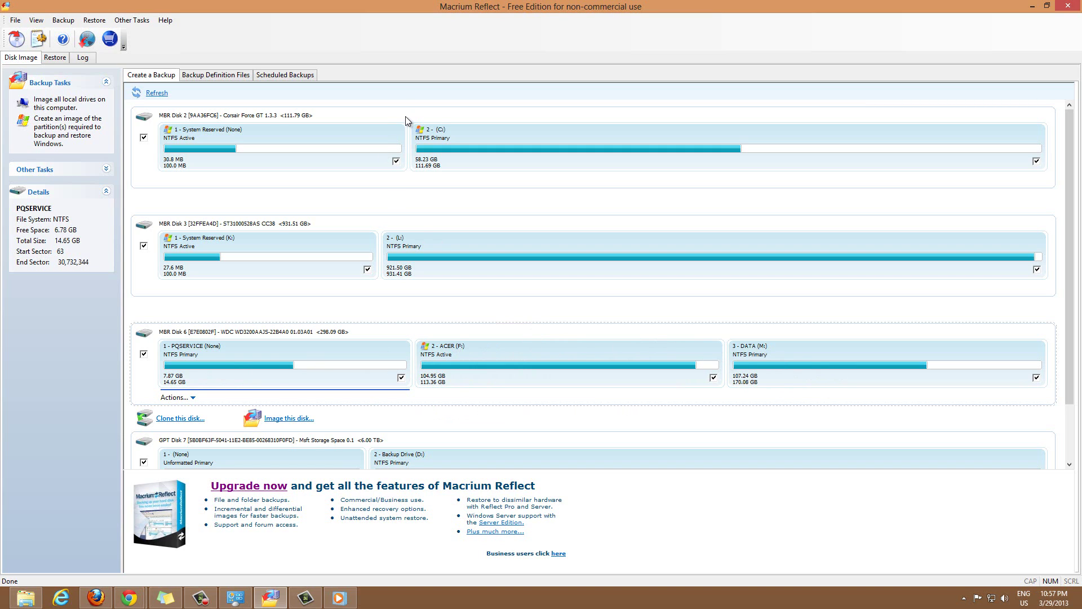
pyautogui.click(435, 118)
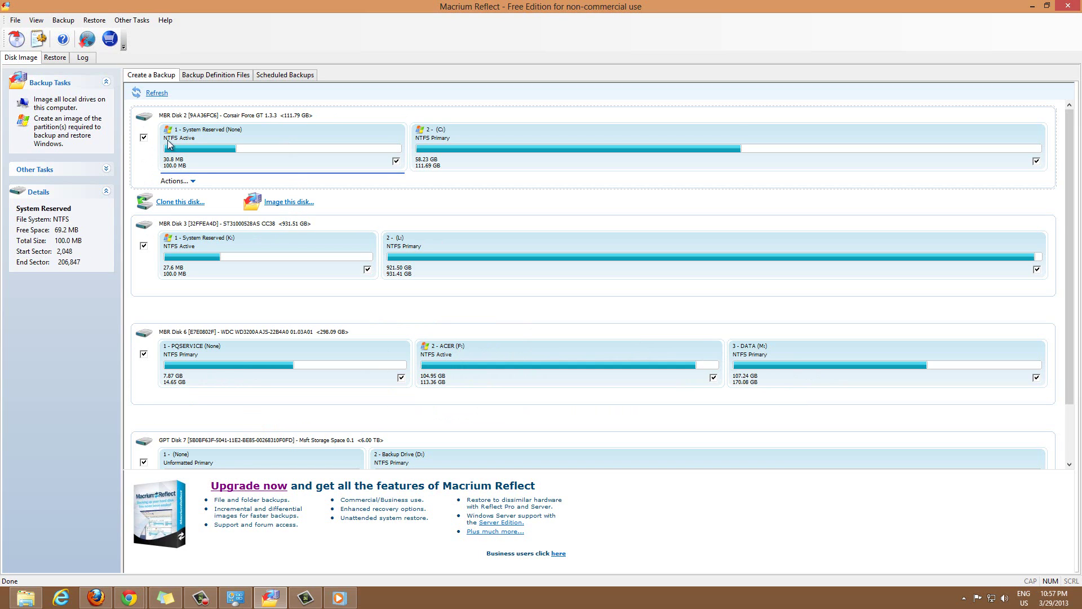
pyautogui.click(243, 224)
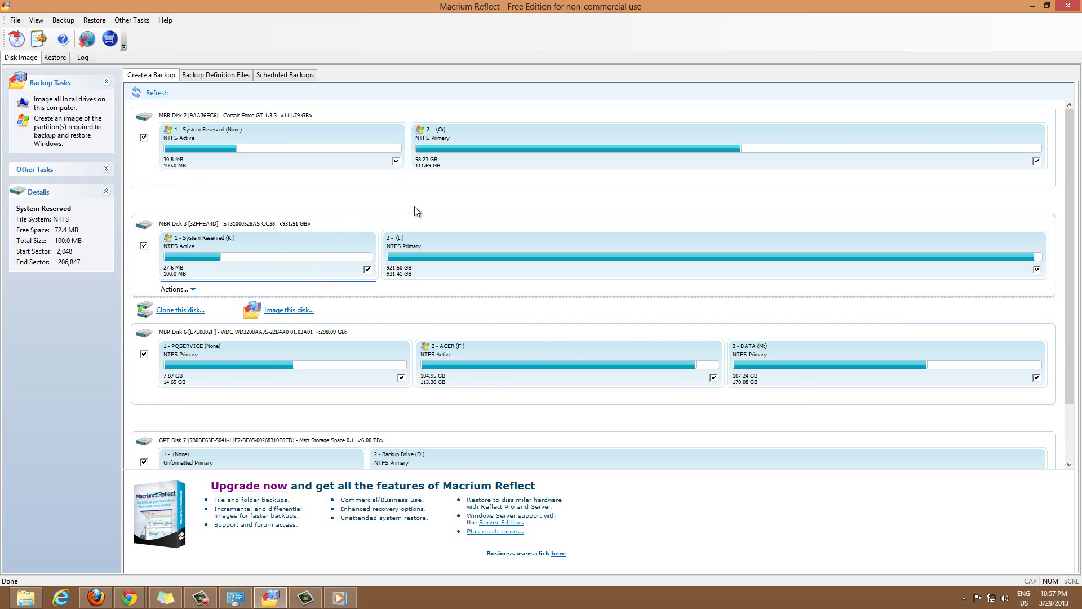
# Select MBR Disk 2 (Corsair Force GT) and start creating an image of it.
pyautogui.click(349, 124)
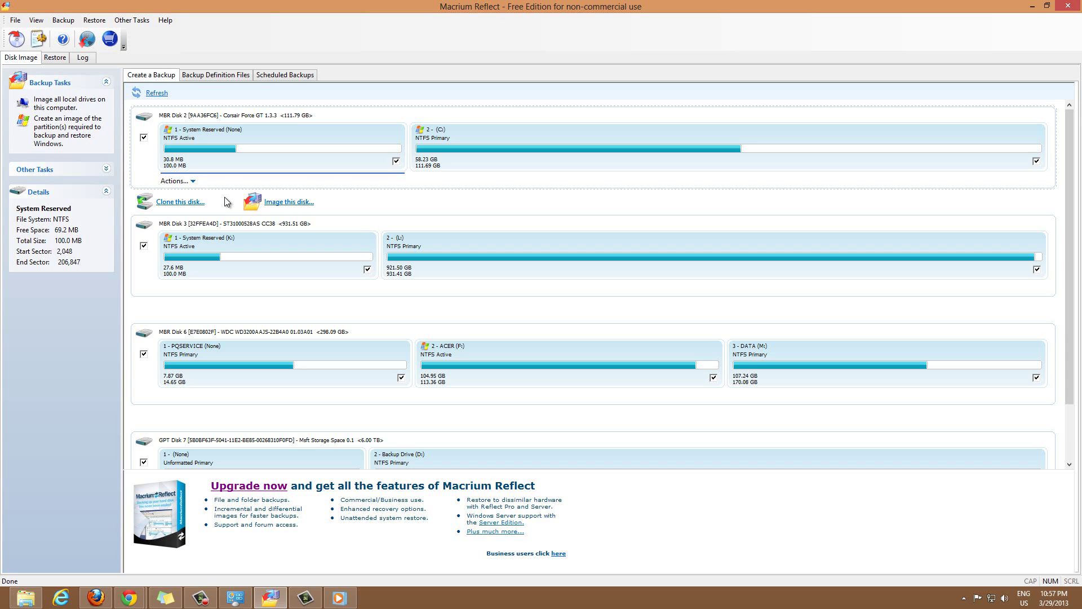
pyautogui.click(287, 202)
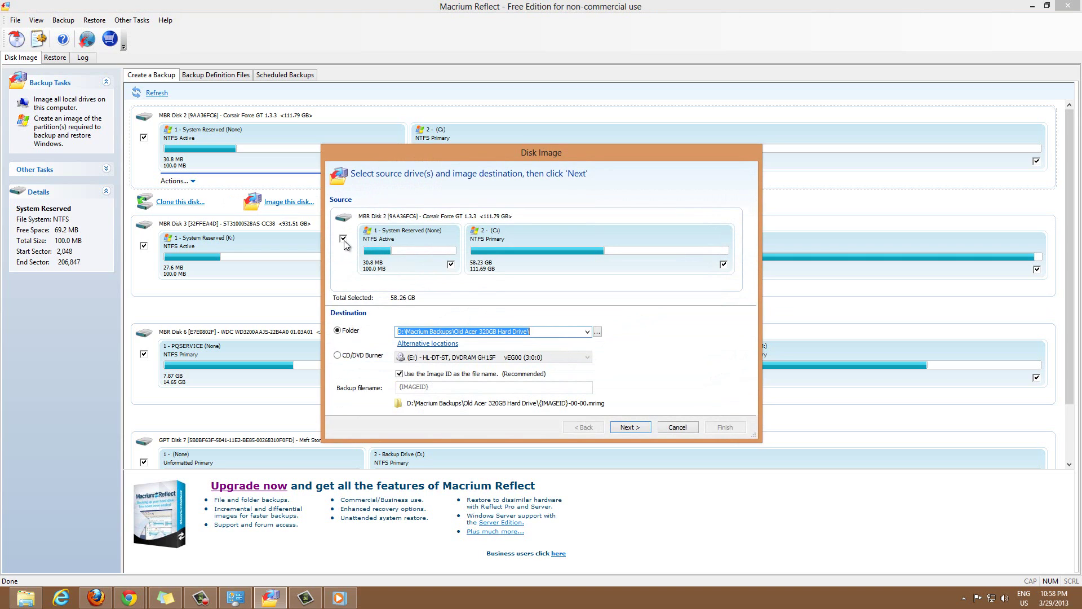
# Try excluding and re-including both source partitions, and switch the image destination to the CD/DVD burner and back to a folder.
pyautogui.click(450, 263)
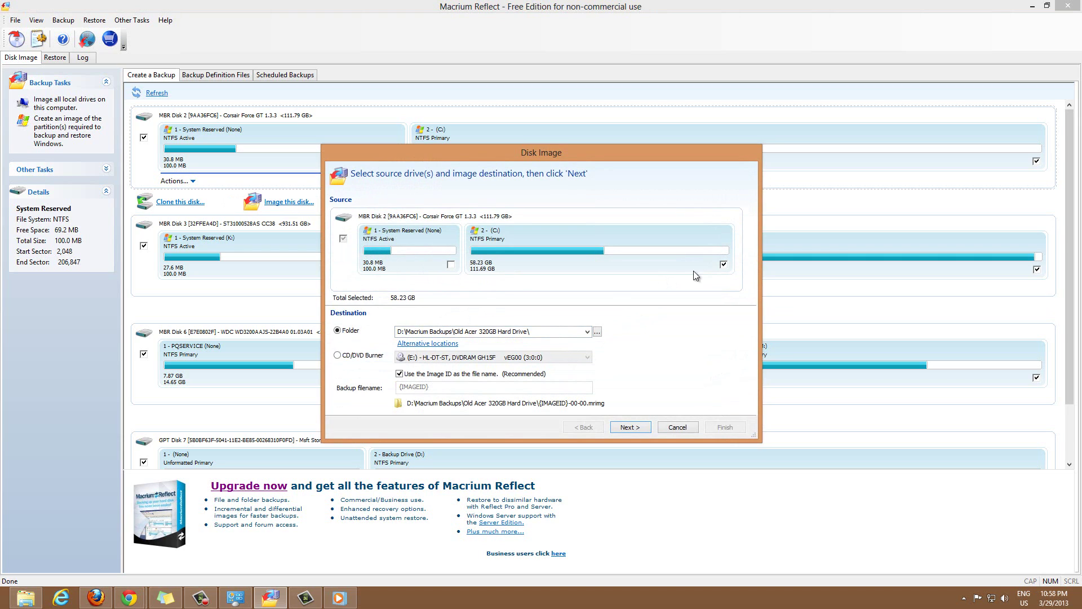
pyautogui.click(723, 264)
pyautogui.click(450, 264)
pyautogui.click(724, 265)
pyautogui.click(339, 356)
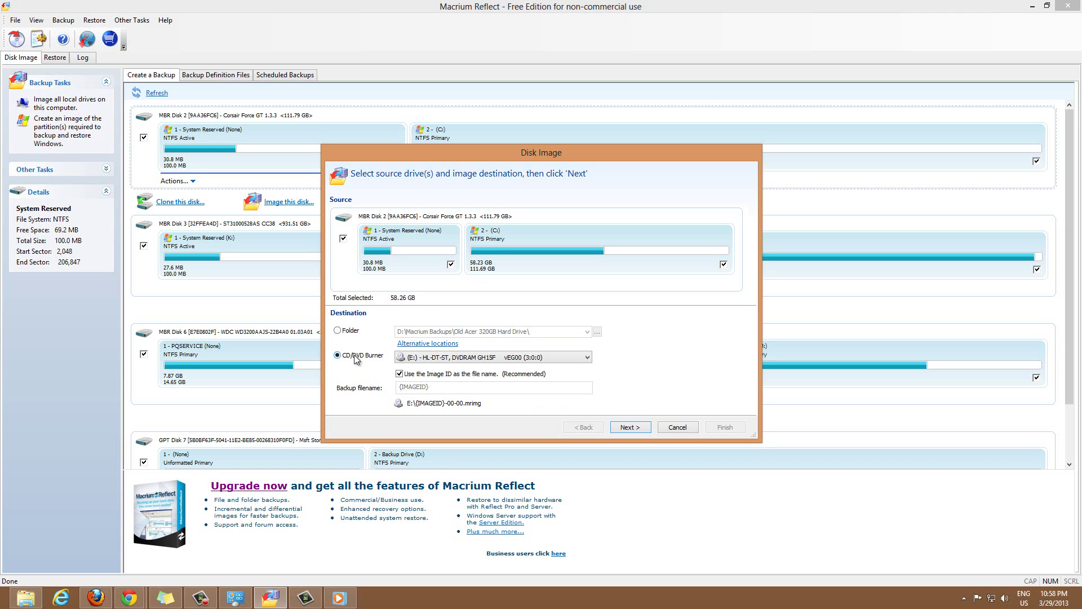
pyautogui.click(350, 331)
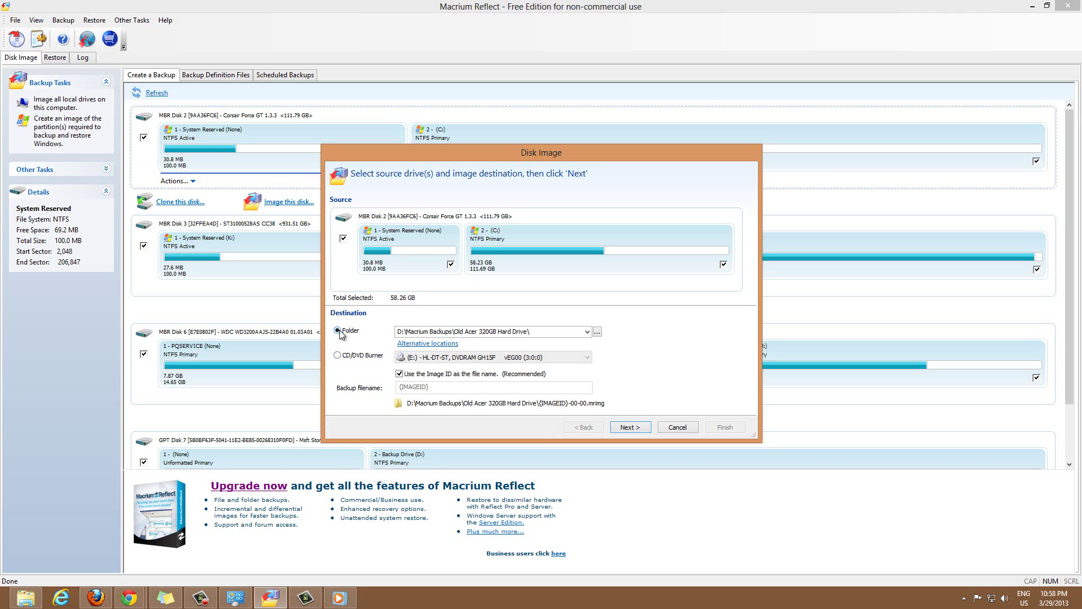
# Create a folder named Corsair SSD Backup inside D:\Macrium Backups and set it as the image destination.
pyautogui.click(597, 331)
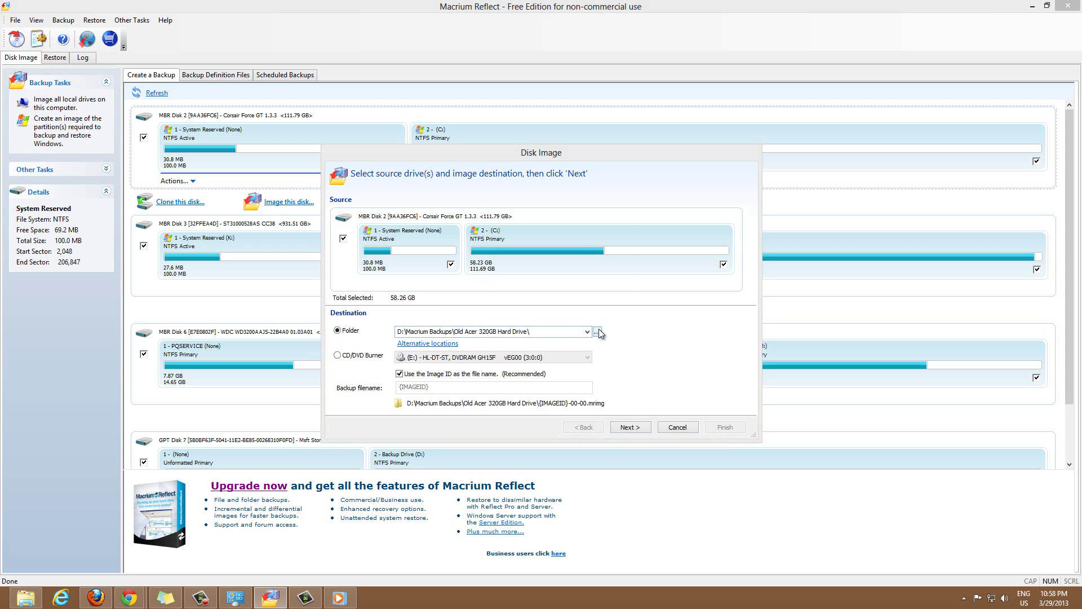
pyautogui.moveTo(618, 257); pyautogui.dragTo(620, 291)
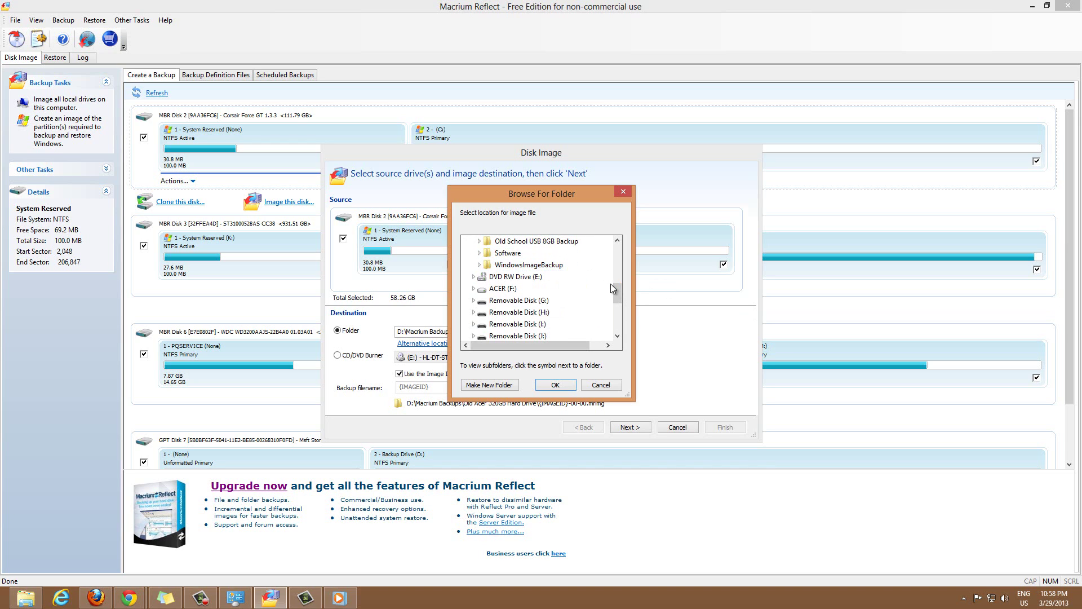
pyautogui.moveTo(617, 286); pyautogui.dragTo(620, 276)
pyautogui.click(522, 241)
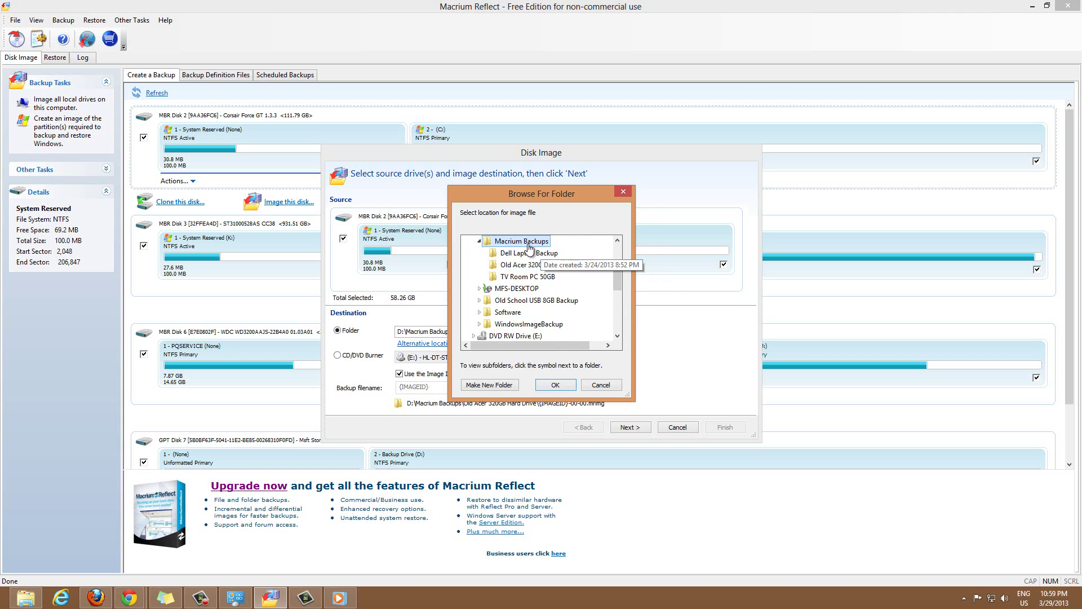
pyautogui.click(489, 385)
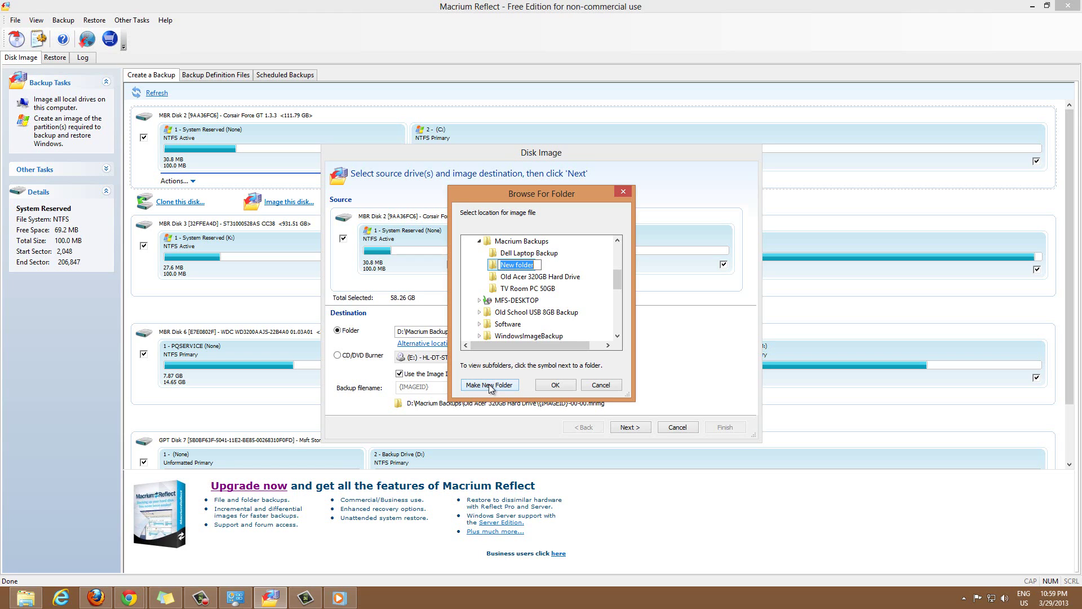
pyautogui.write('Corsair SSD Backup')
pyautogui.click(494, 265)
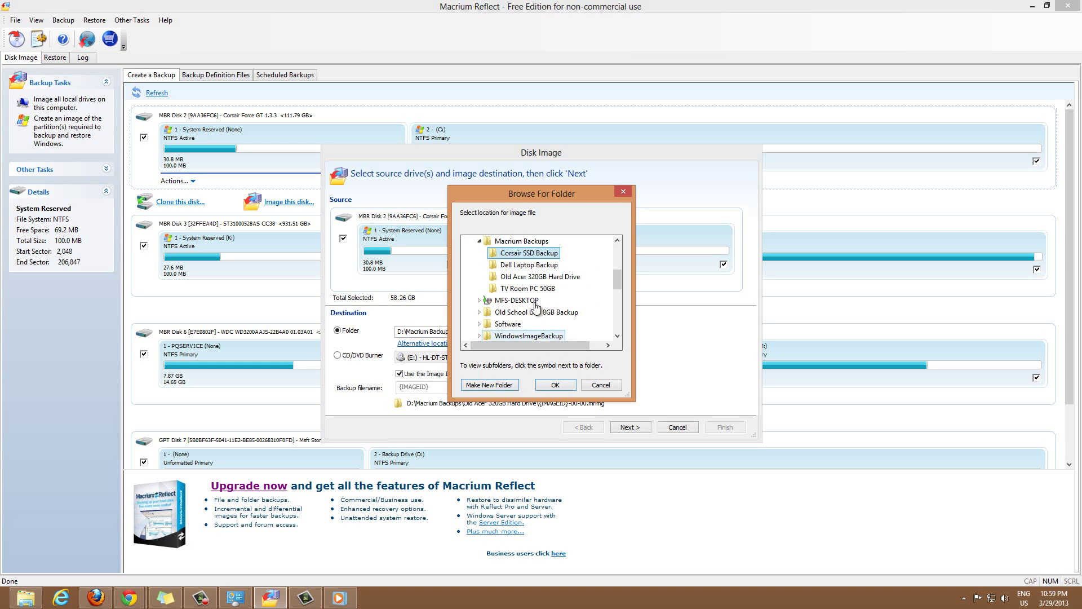
pyautogui.click(555, 387)
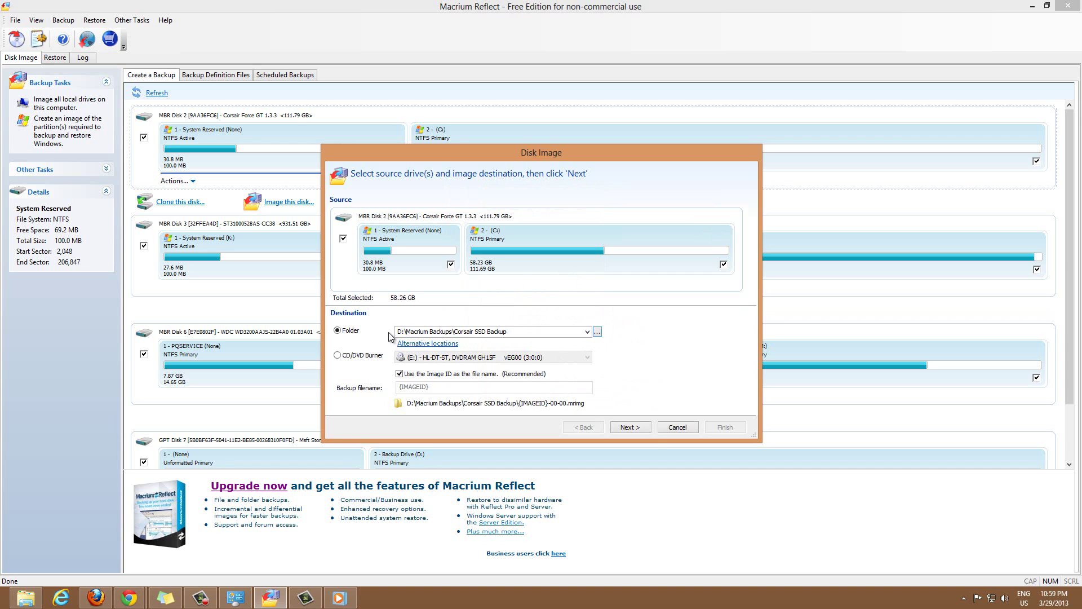
# Proceed to the imaging summary and review the backup's destination and partition operations.
pyautogui.click(641, 428)
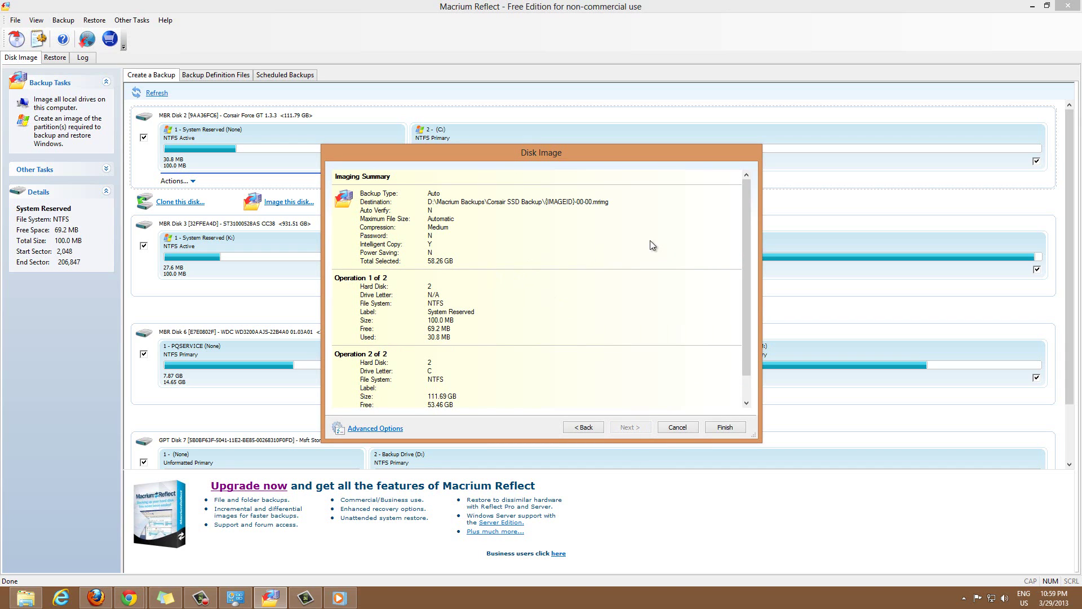
pyautogui.moveTo(744, 221)
pyautogui.mouseDown()
pyautogui.moveTo(743, 269)
pyautogui.moveTo(742, 223)
pyautogui.mouseUp()
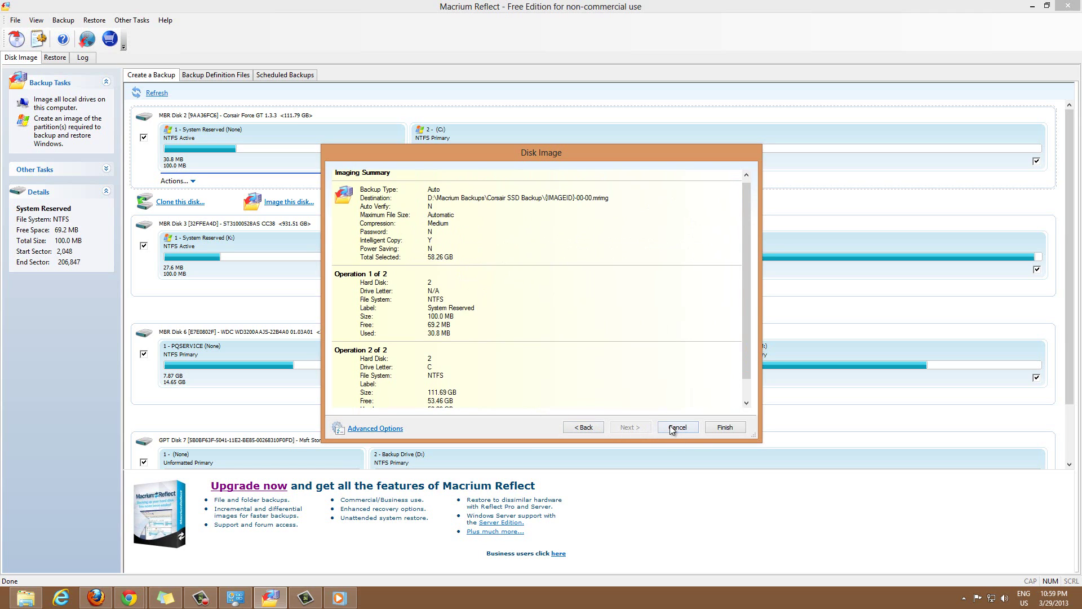
# Look through the advanced backup settings for file size, comments, shutdown and compression level, and leave without changing them.
pyautogui.click(366, 428)
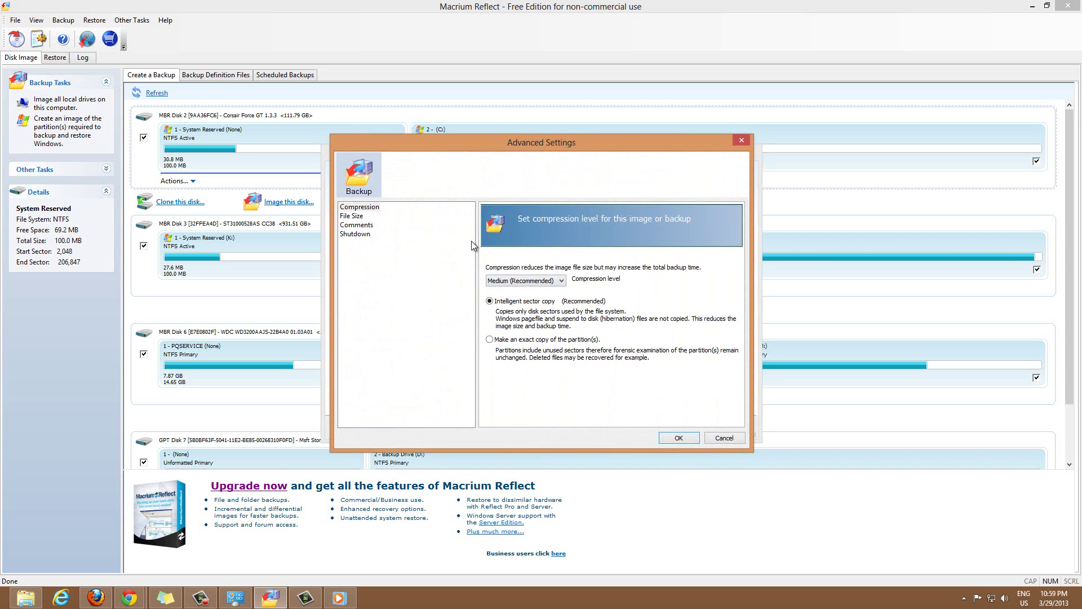
pyautogui.click(356, 218)
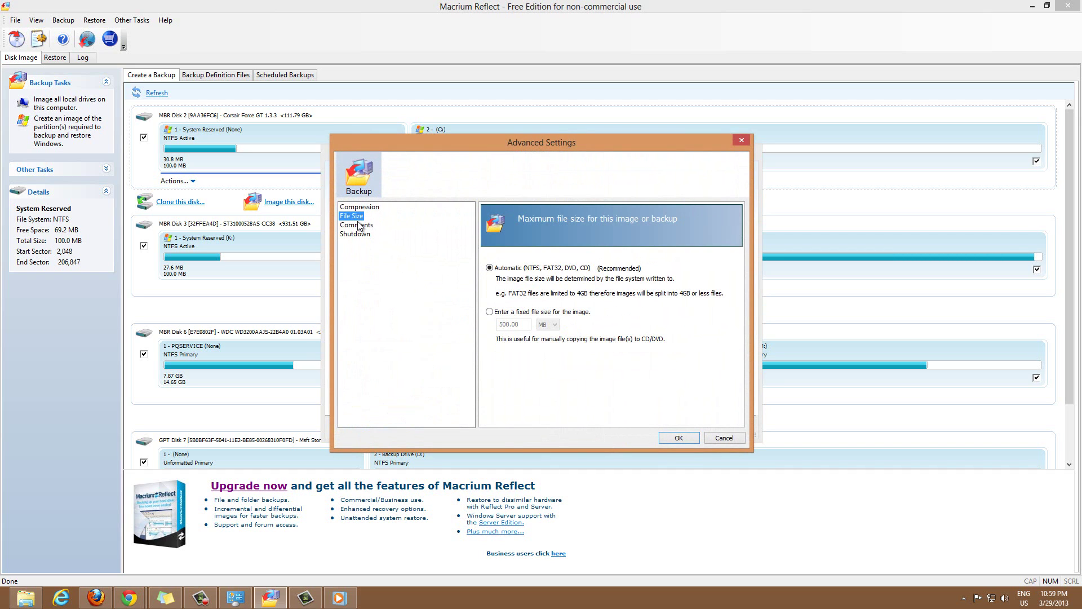
pyautogui.click(360, 225)
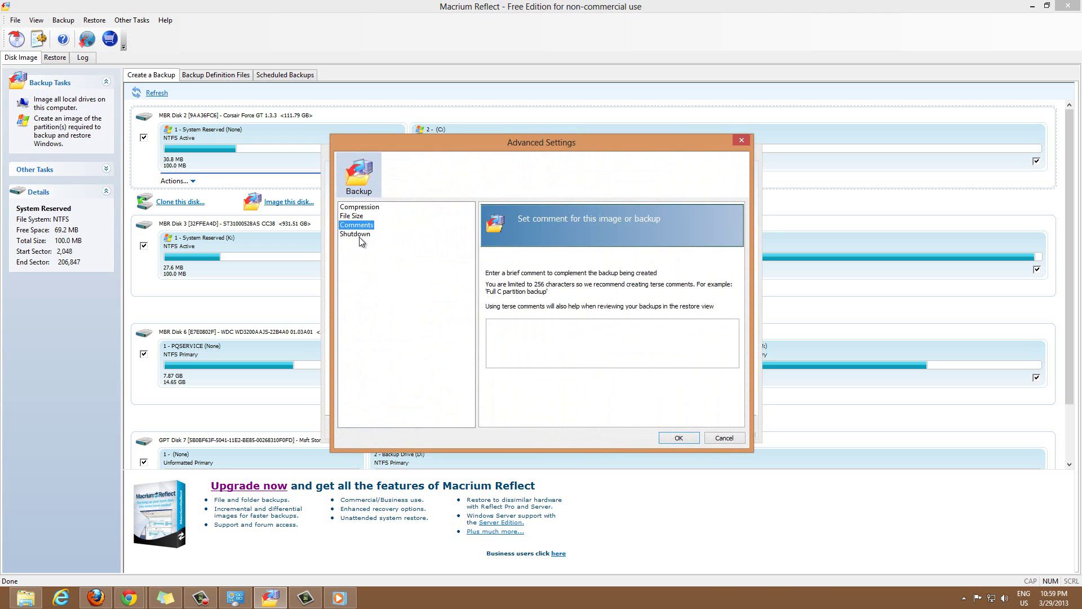
pyautogui.click(360, 234)
pyautogui.click(361, 209)
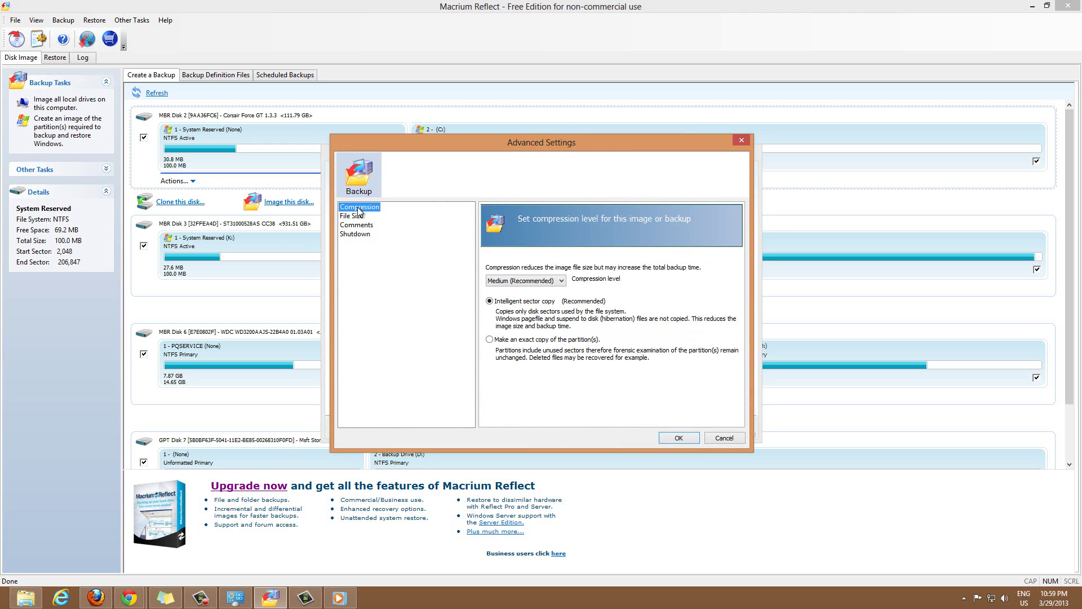
pyautogui.click(559, 286)
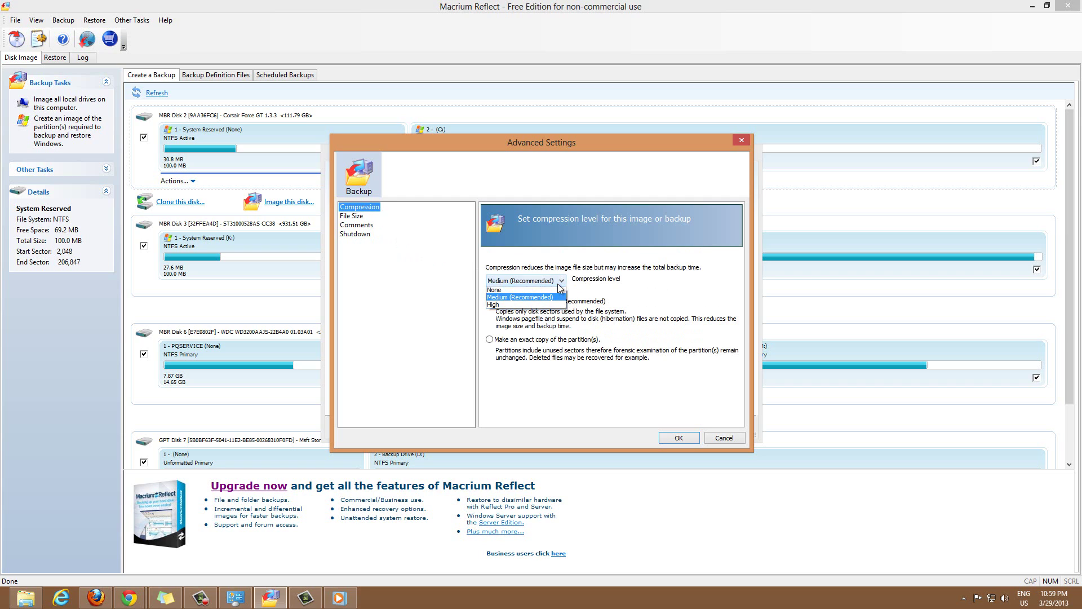
pyautogui.click(597, 280)
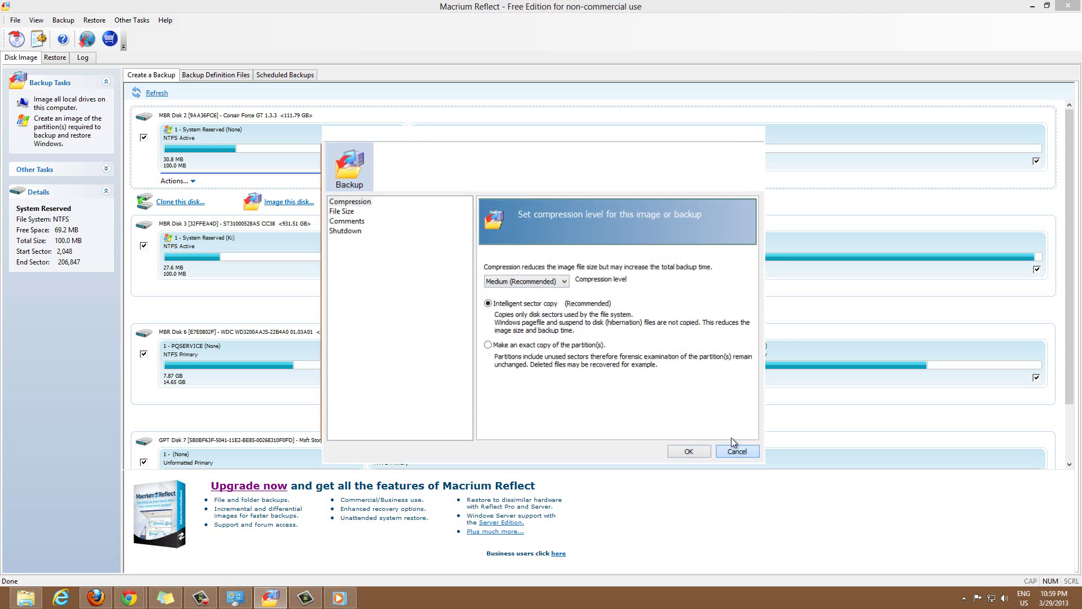
pyautogui.click(731, 437)
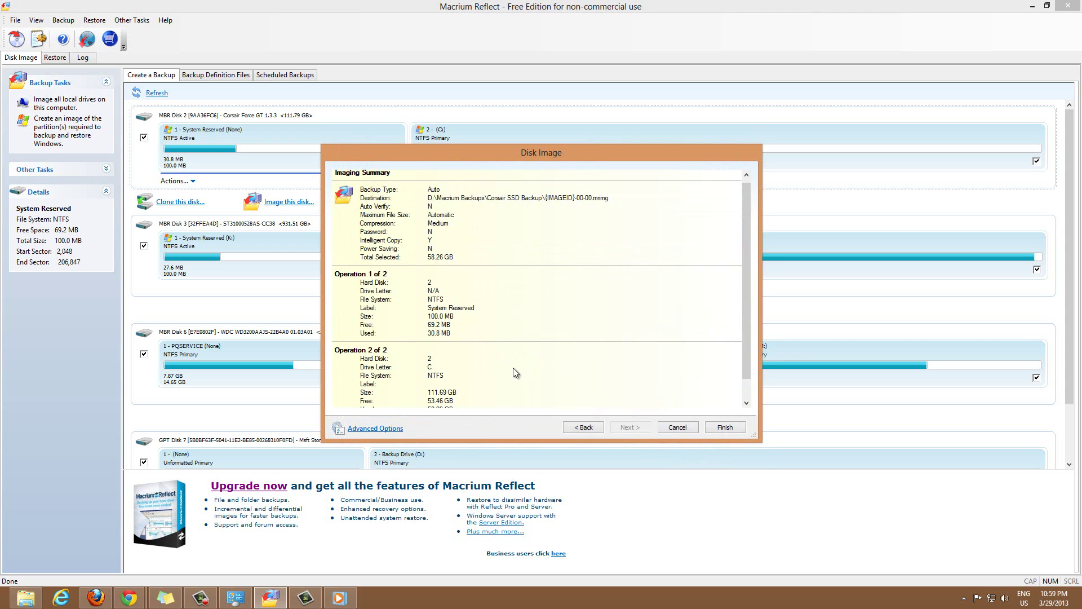
# Finish the image setup and set the backup definition's save folder to D:\Macrium Backups\Corsair SSD Backup.
pyautogui.click(723, 427)
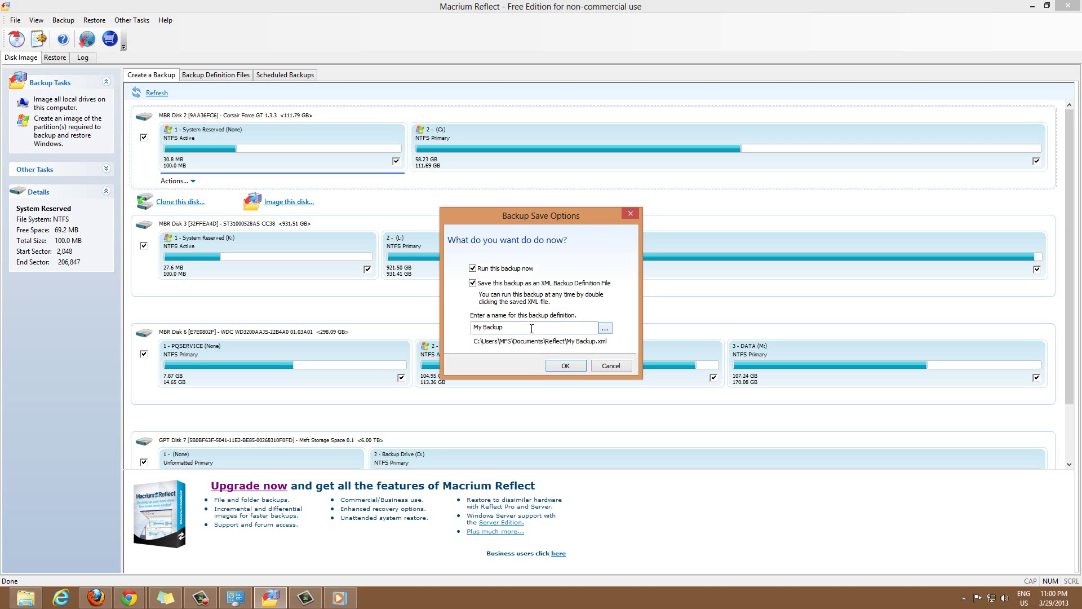
pyautogui.click(607, 330)
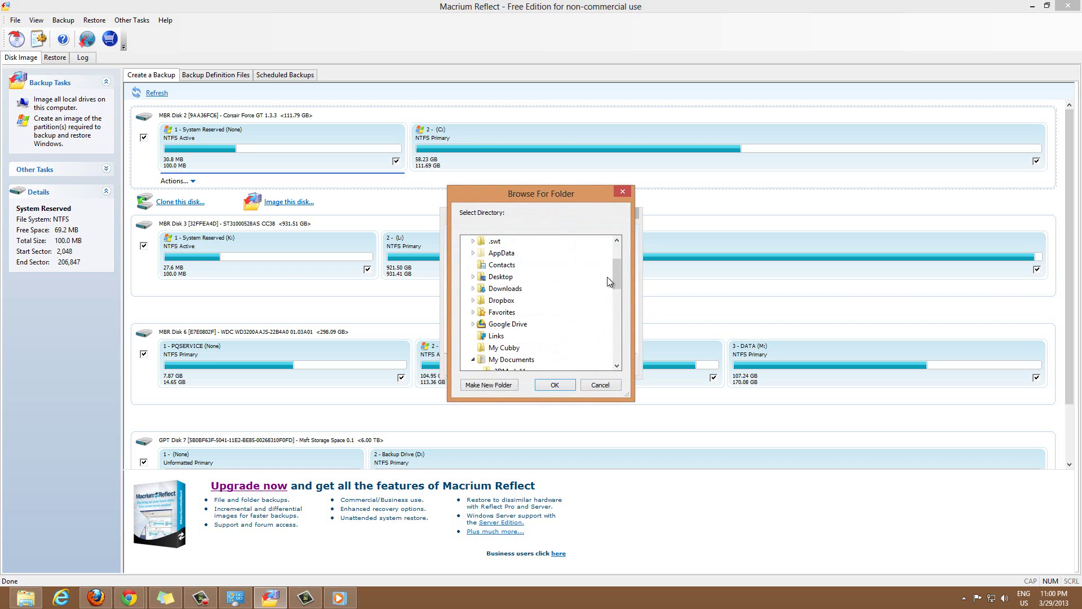
pyautogui.moveTo(617, 279); pyautogui.dragTo(616, 338)
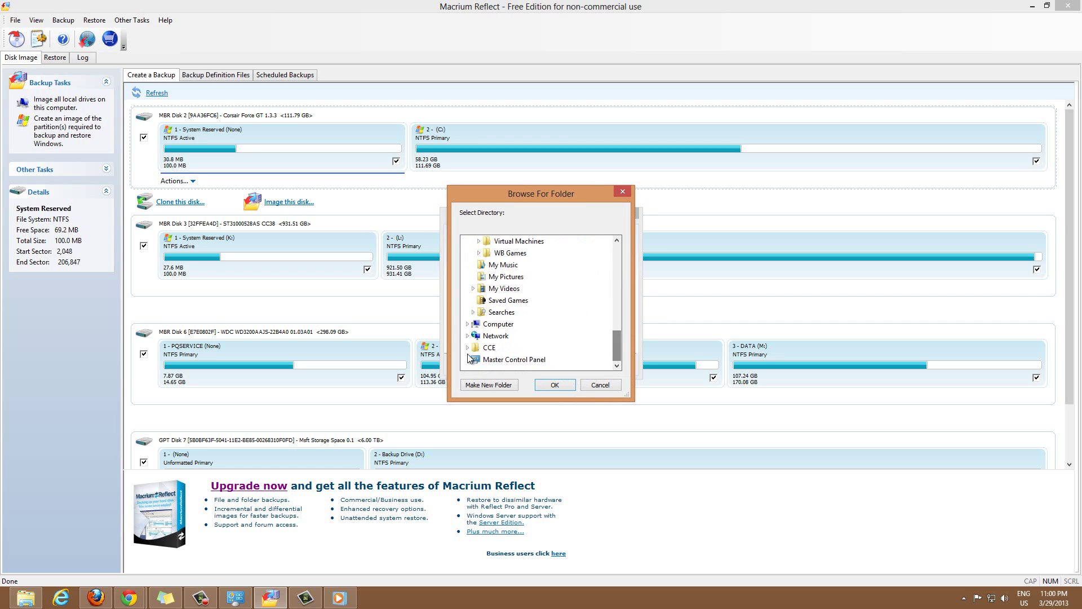
pyautogui.click(467, 325)
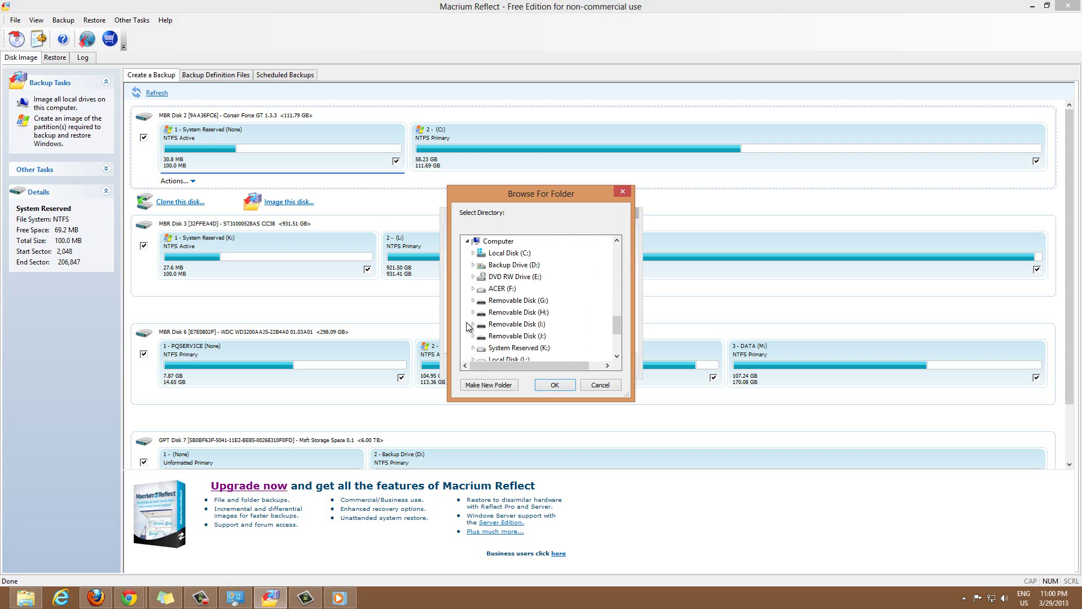
pyautogui.click(476, 269)
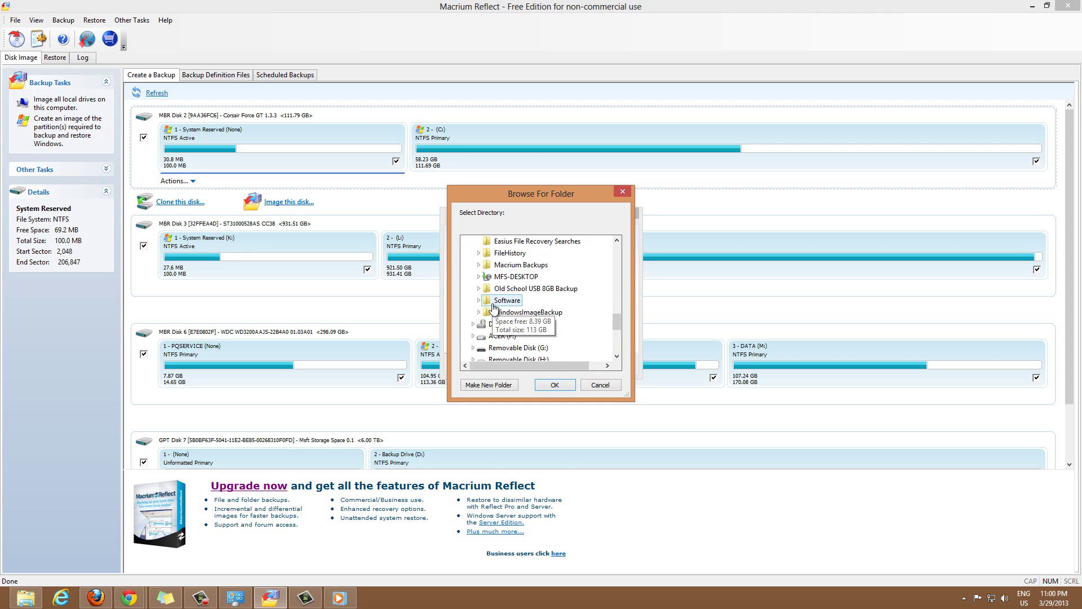
pyautogui.click(479, 265)
pyautogui.click(528, 277)
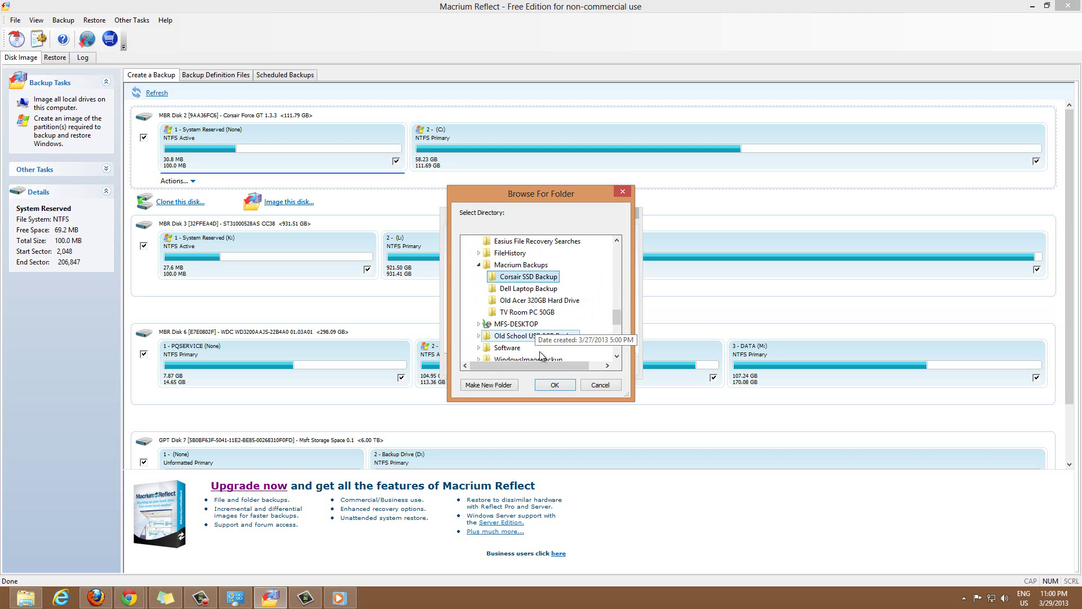
pyautogui.click(542, 385)
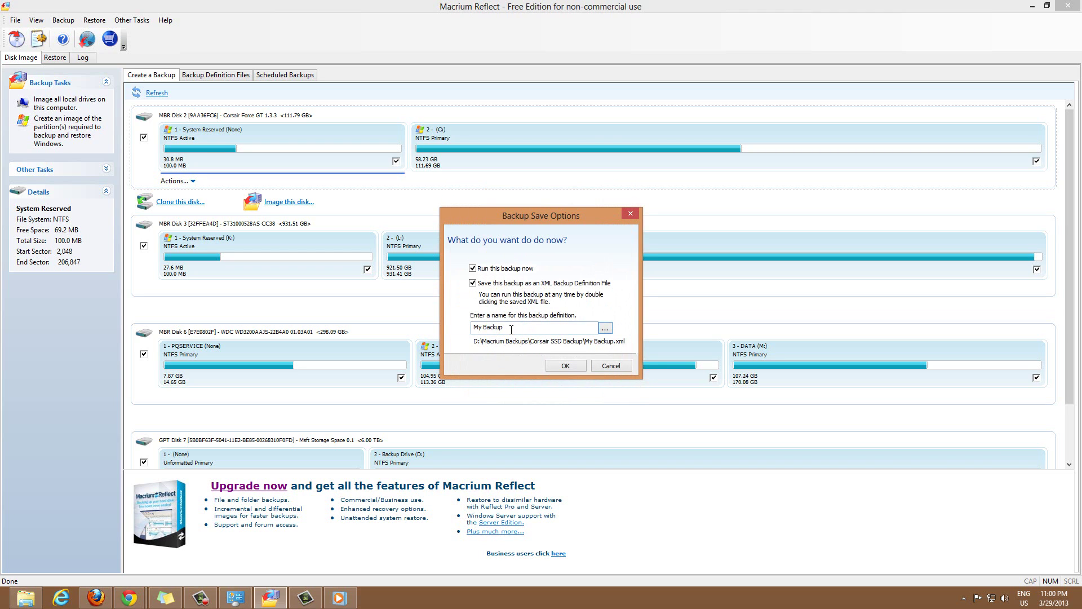
# Name the backup definition Corsair SSD Backup, and run the backup just long enough to pause it.
pyautogui.write('Corsair SSD Backup')
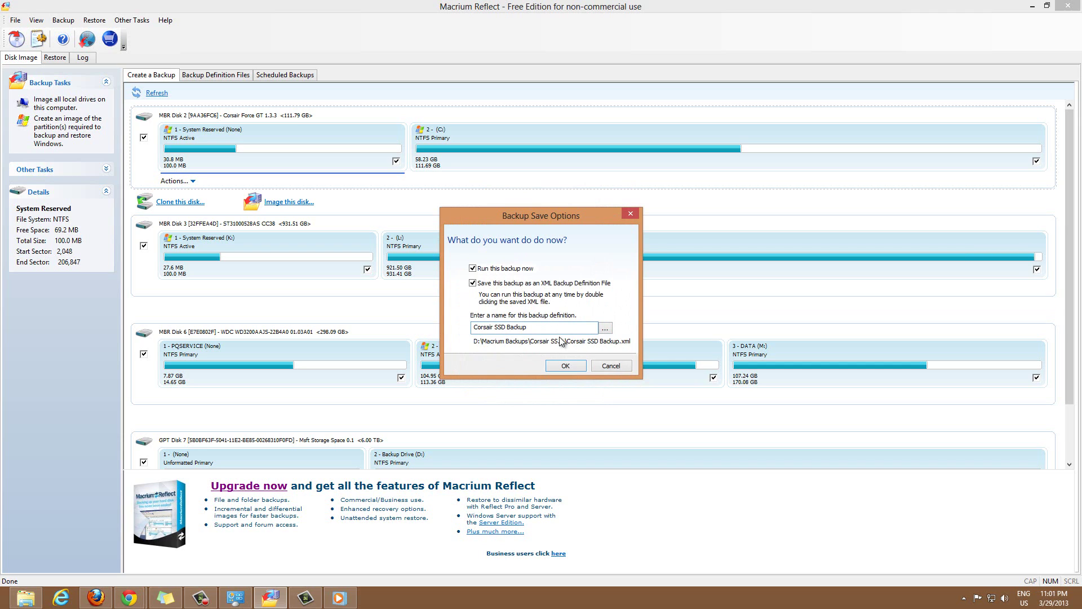
pyautogui.click(565, 366)
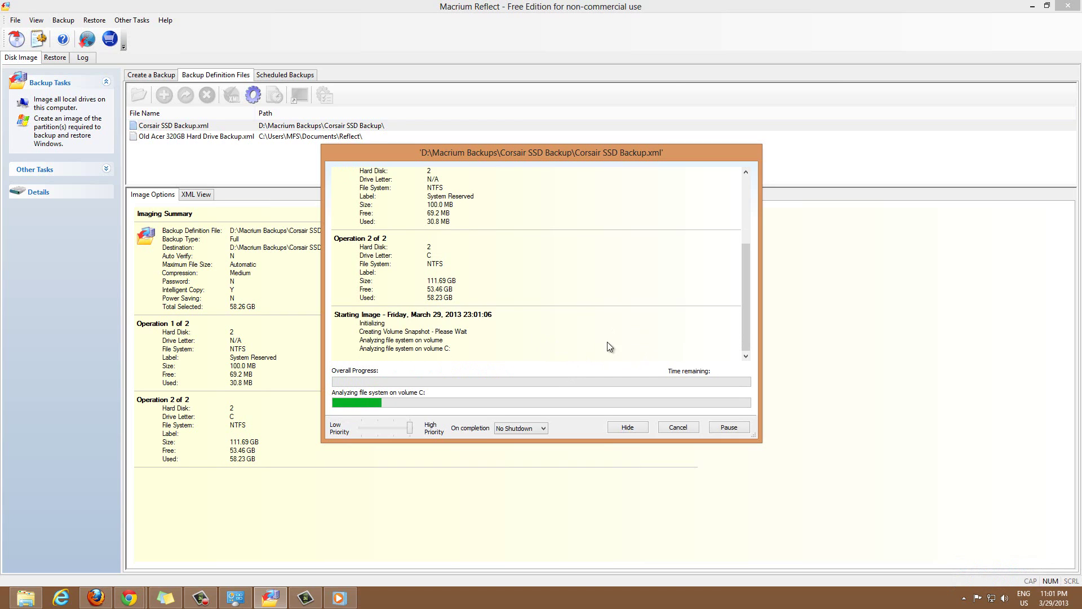
pyautogui.click(728, 427)
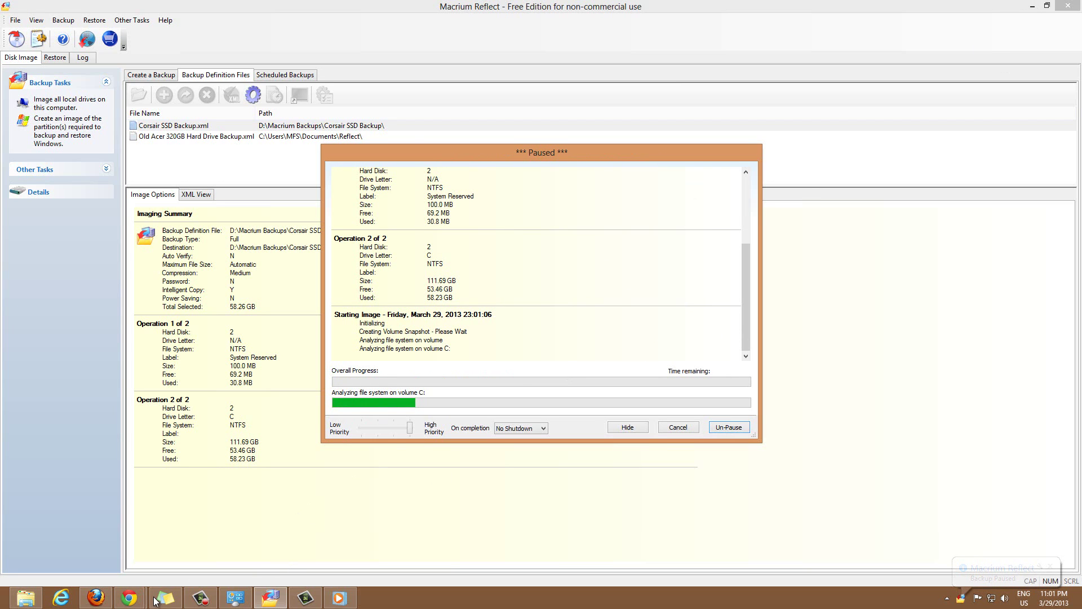
# Switch to File Explorer and open the .mrimg image in D:\Macrium Backups\Old Acer 320GB Hard Drive for browsing.
pyautogui.click(25, 598)
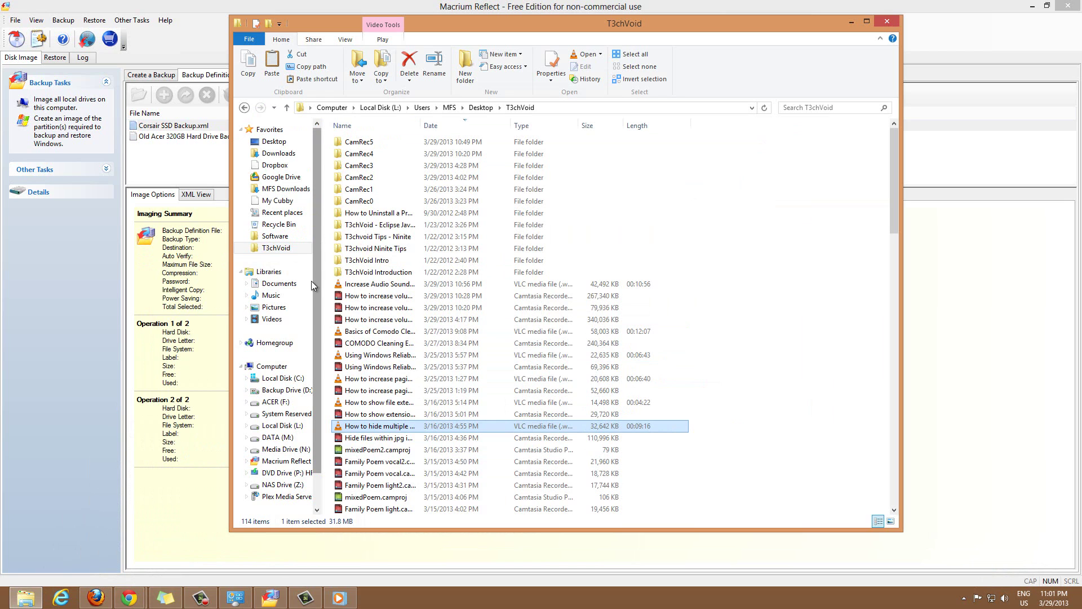
pyautogui.click(280, 390)
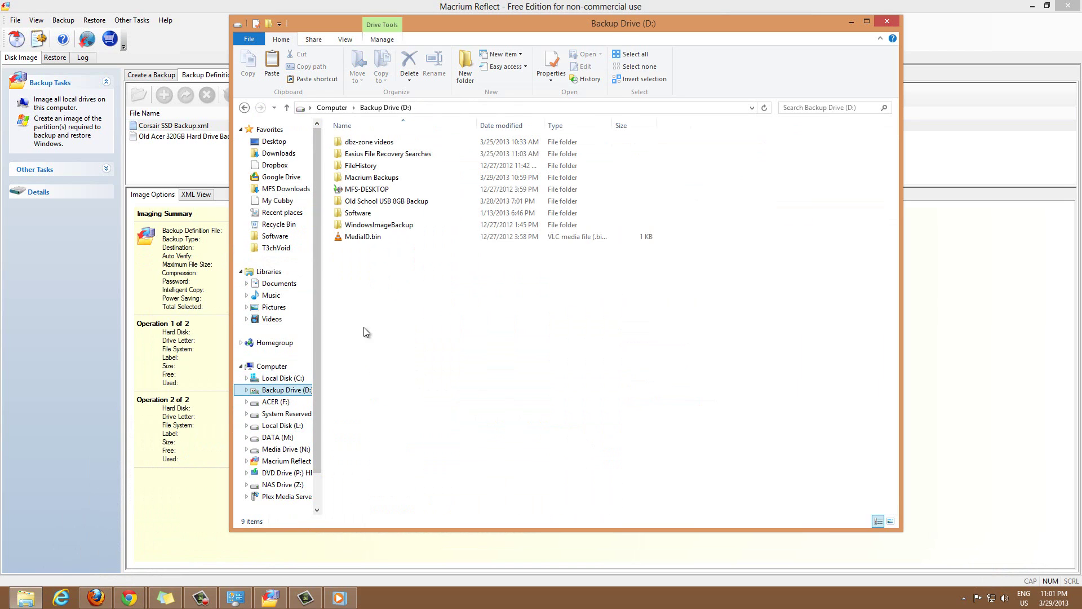
pyautogui.doubleClick(378, 178)
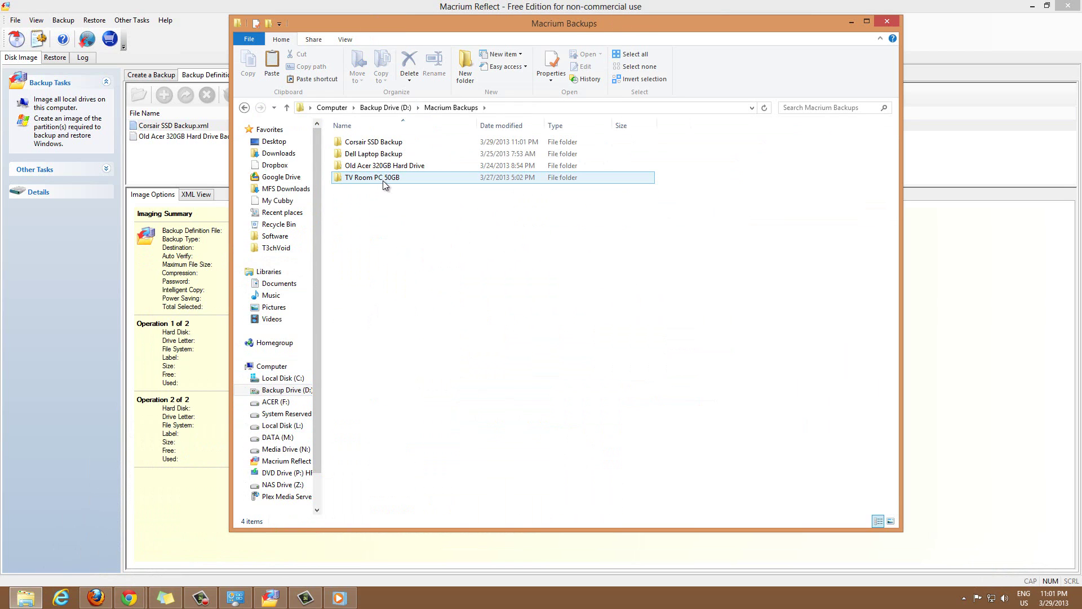
pyautogui.moveTo(384, 180)
pyautogui.doubleClick(380, 167)
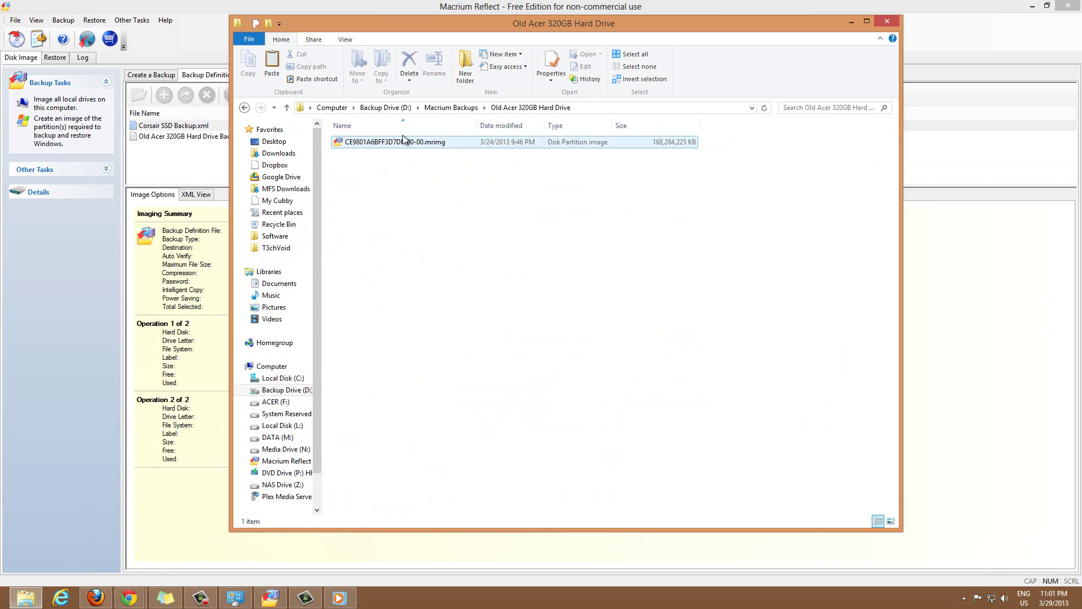
pyautogui.click(381, 141)
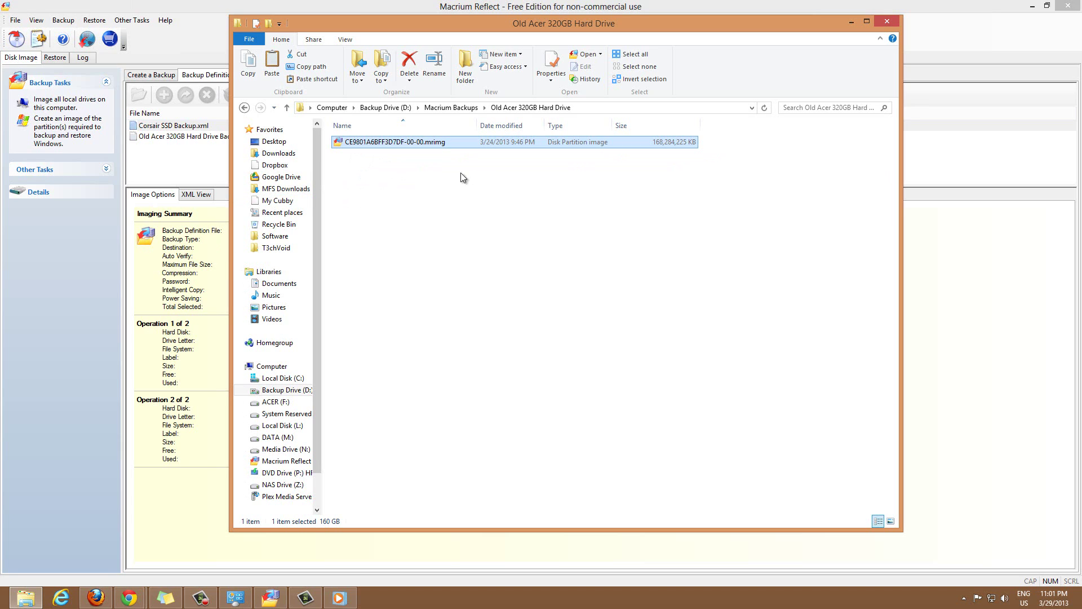
pyautogui.click(435, 174)
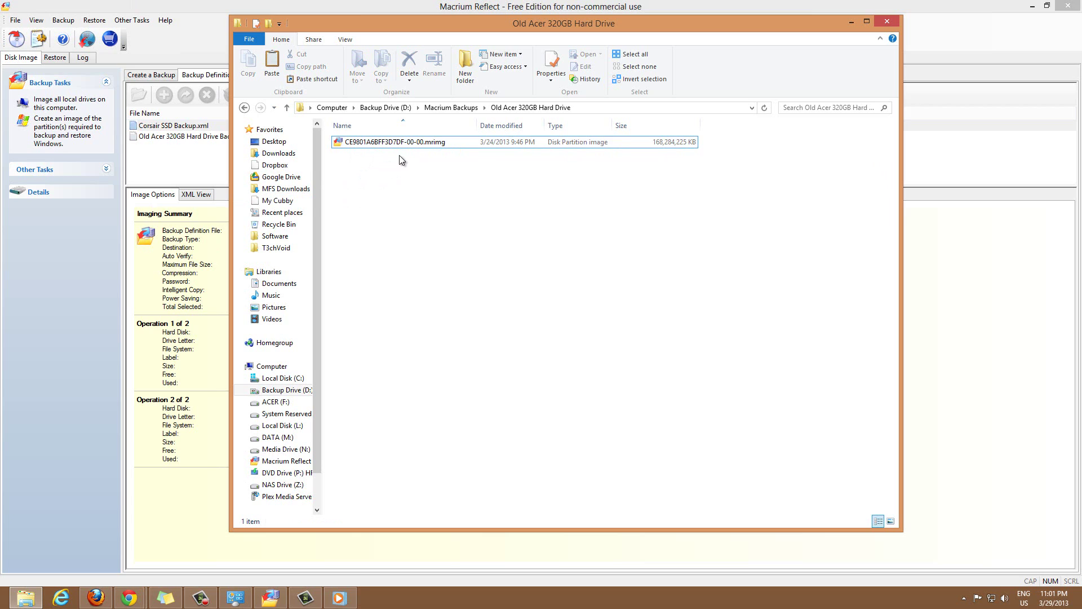
pyautogui.click(399, 146)
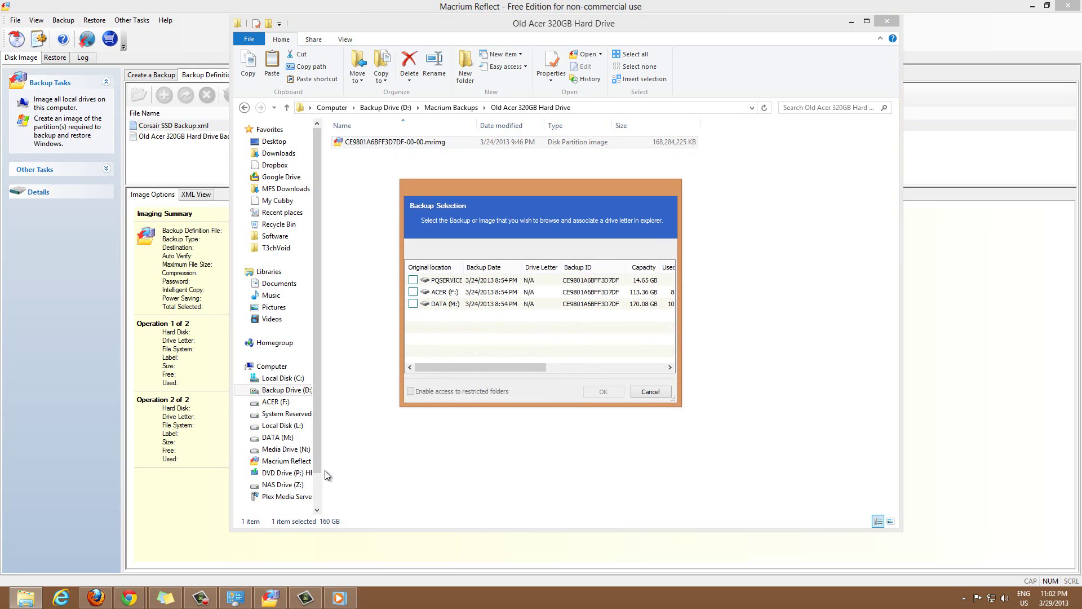
# Mount the ACER (F:) and DATA (M:) partitions of the image as drives Q: and R:, leaving out PQSERVICE.
pyautogui.click(413, 291)
pyautogui.click(413, 304)
pyautogui.click(413, 281)
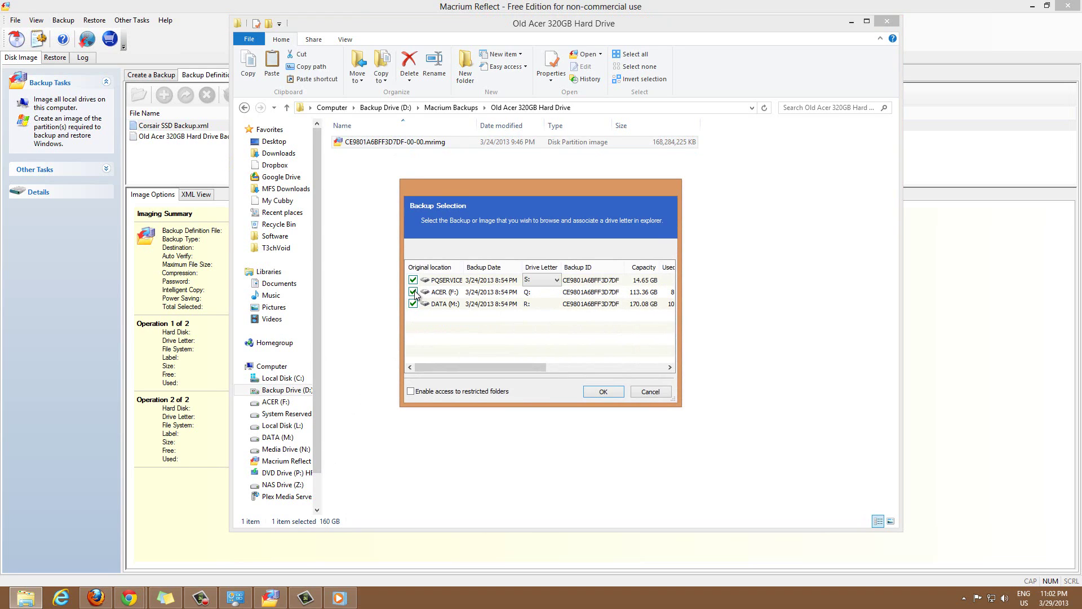
pyautogui.click(413, 280)
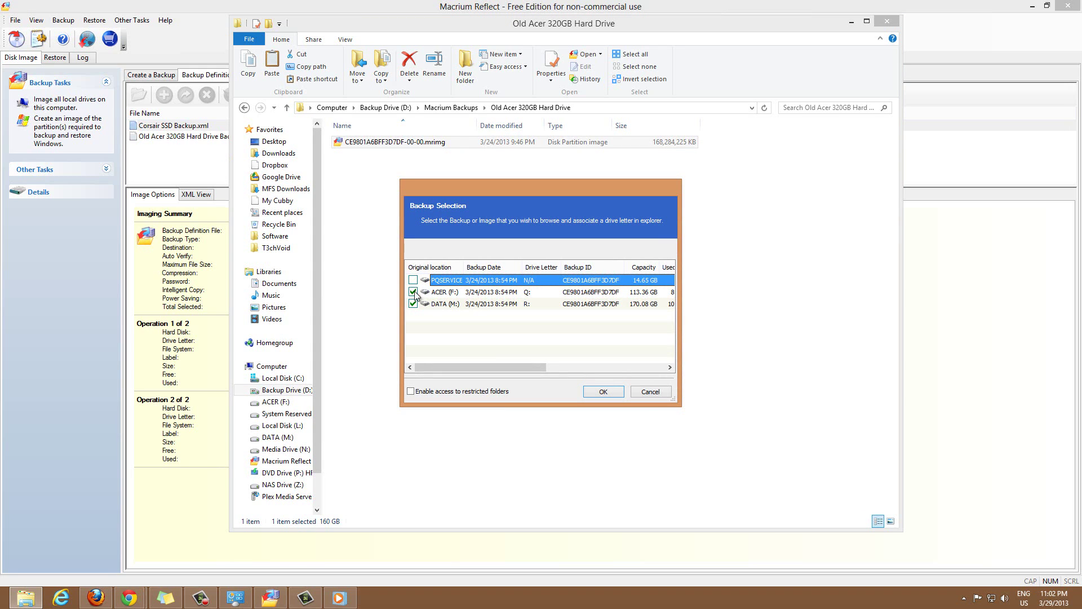
pyautogui.click(413, 303)
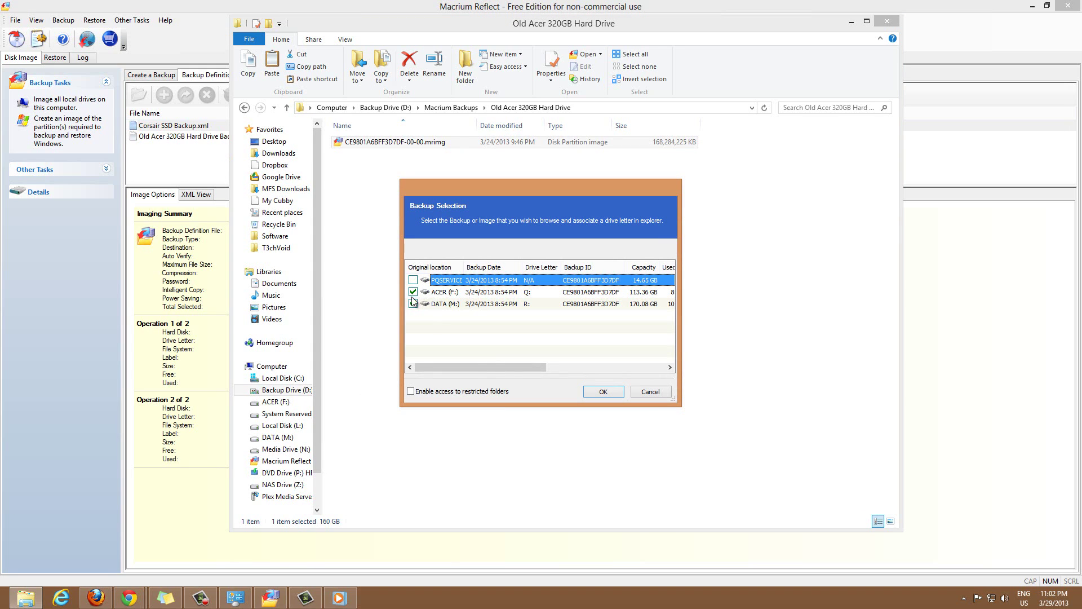
pyautogui.click(601, 393)
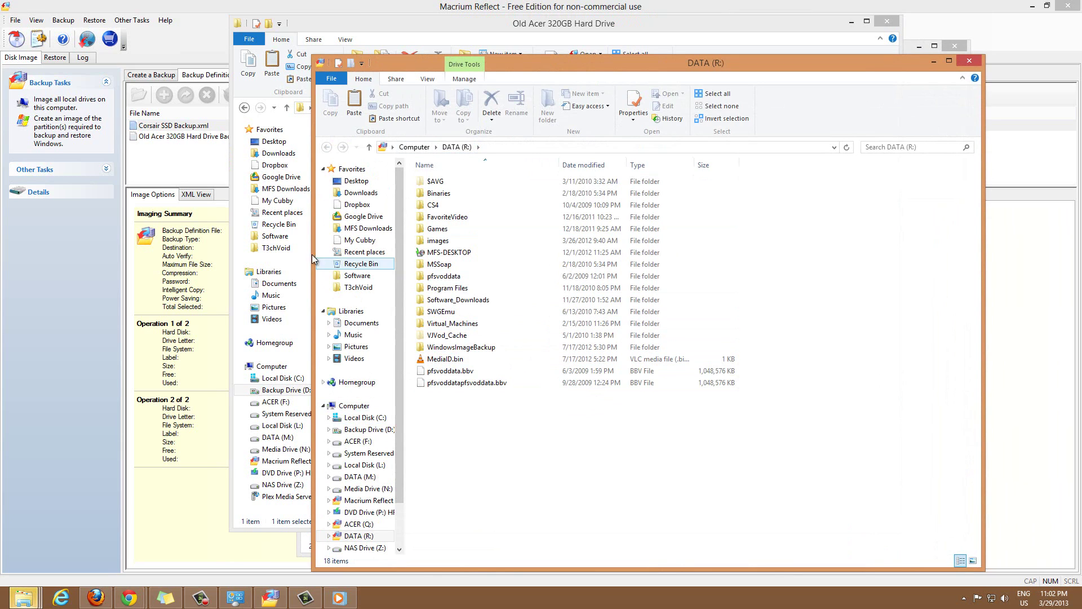
# Examine the mounted ACER (Q:) and DATA (R:) image drives in Computer against the source image file's folder.
pyautogui.click(354, 405)
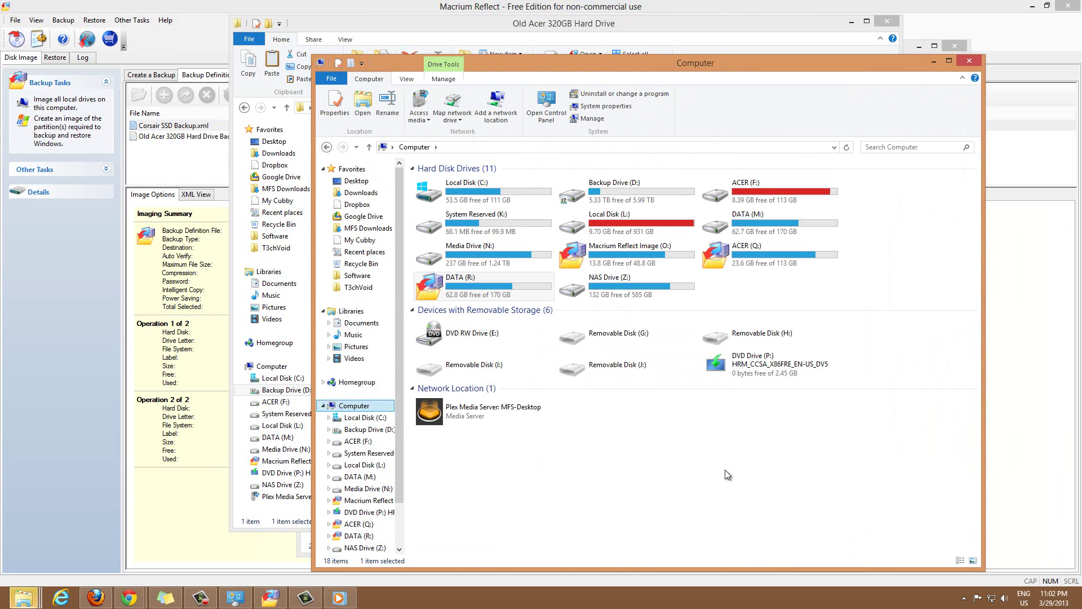
pyautogui.click(515, 285)
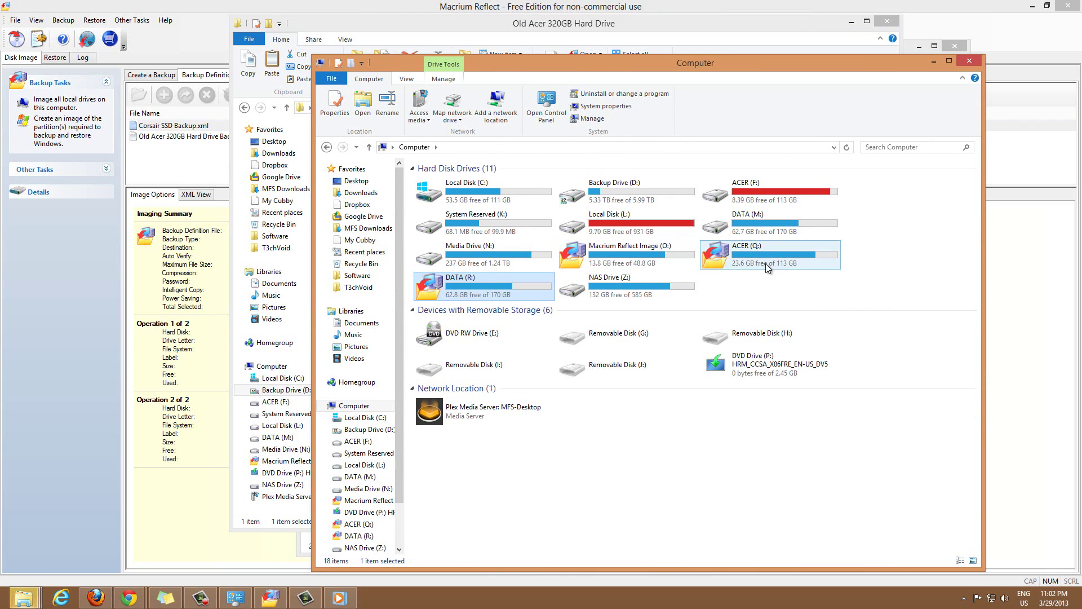
pyautogui.moveTo(511, 69); pyautogui.dragTo(700, 102)
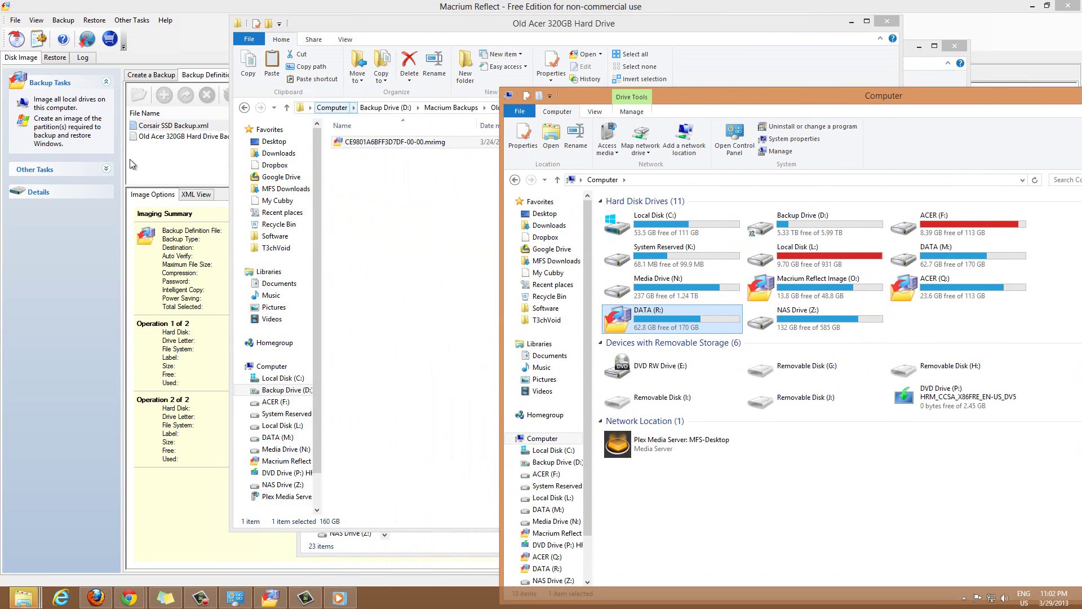
pyautogui.click(347, 161)
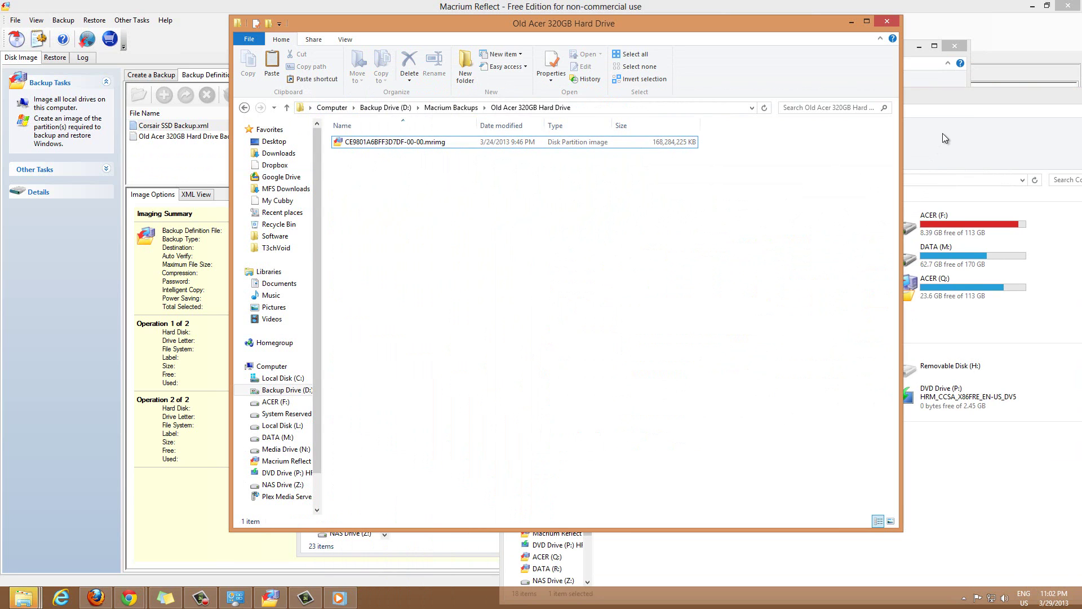
pyautogui.moveTo(962, 103); pyautogui.dragTo(810, 69)
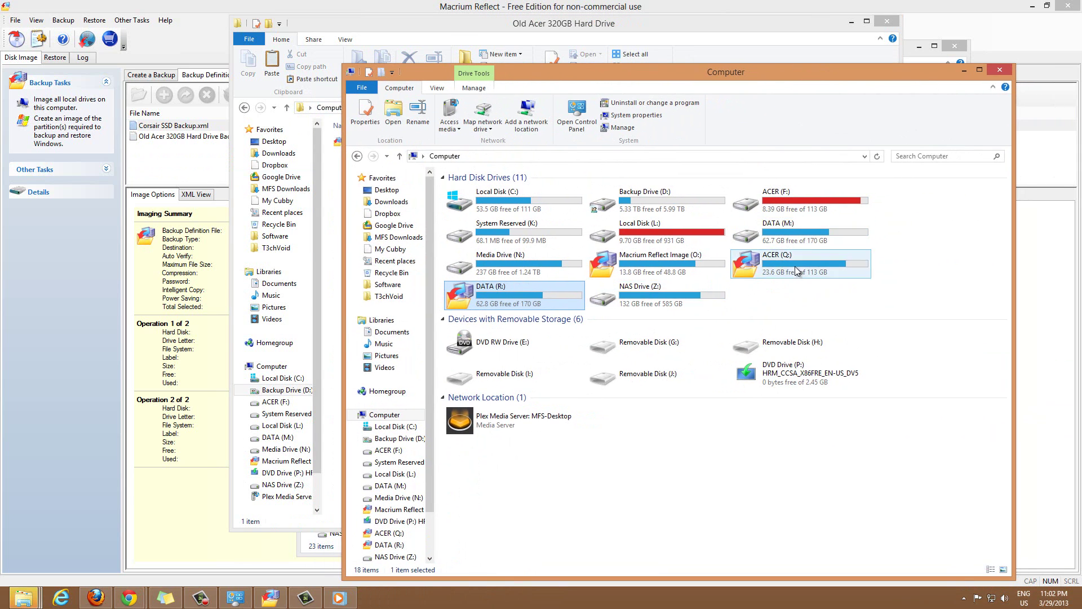
# Browse the folders on the mounted ACER (Q:) and DATA (R:) image drives, and return to the Computer view.
pyautogui.doubleClick(849, 278)
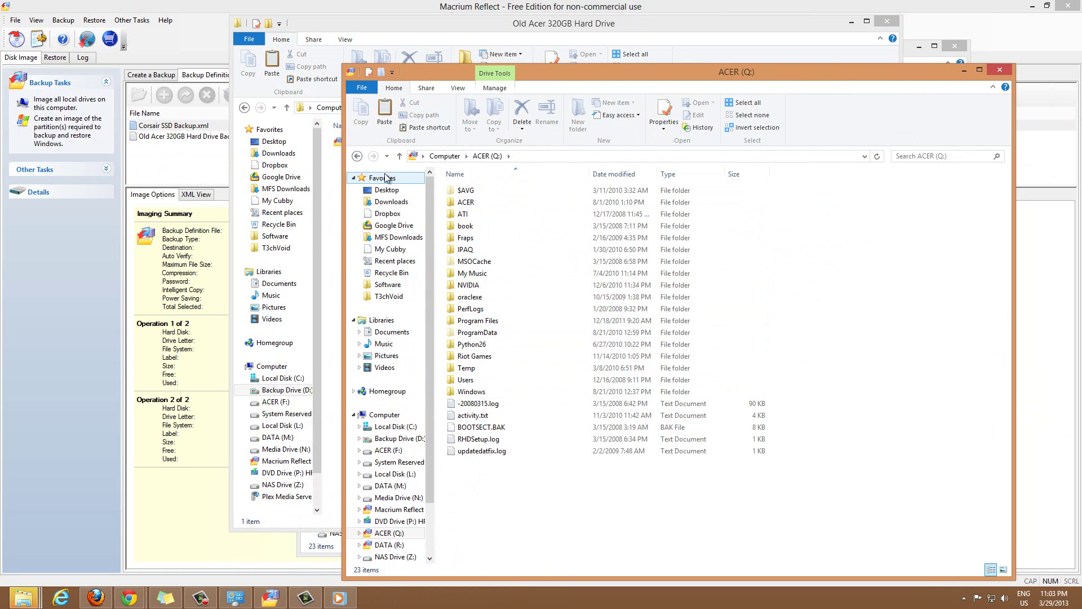
pyautogui.click(357, 157)
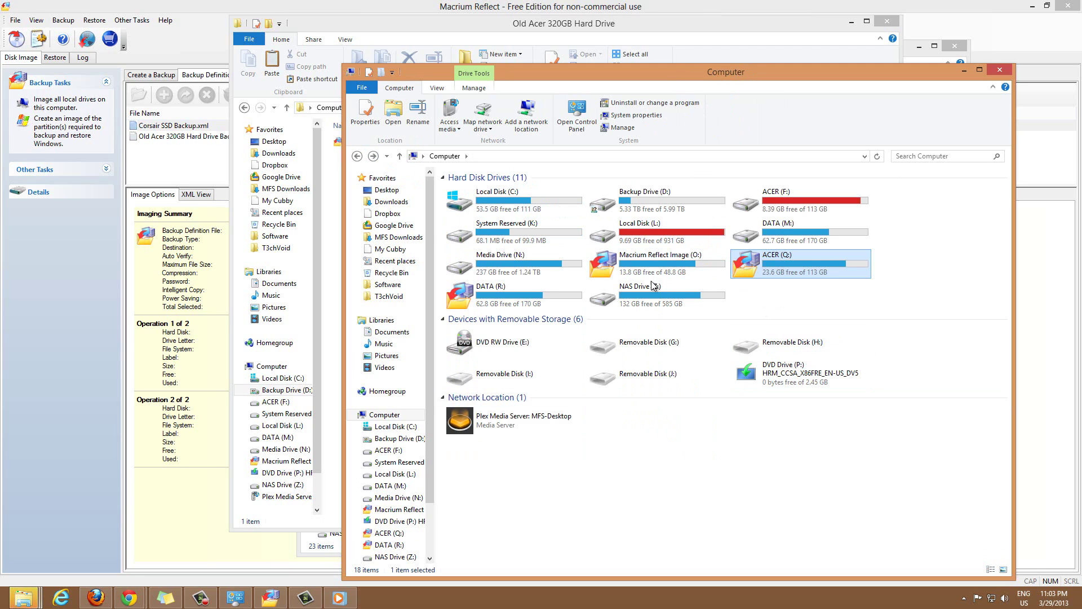
pyautogui.doubleClick(481, 301)
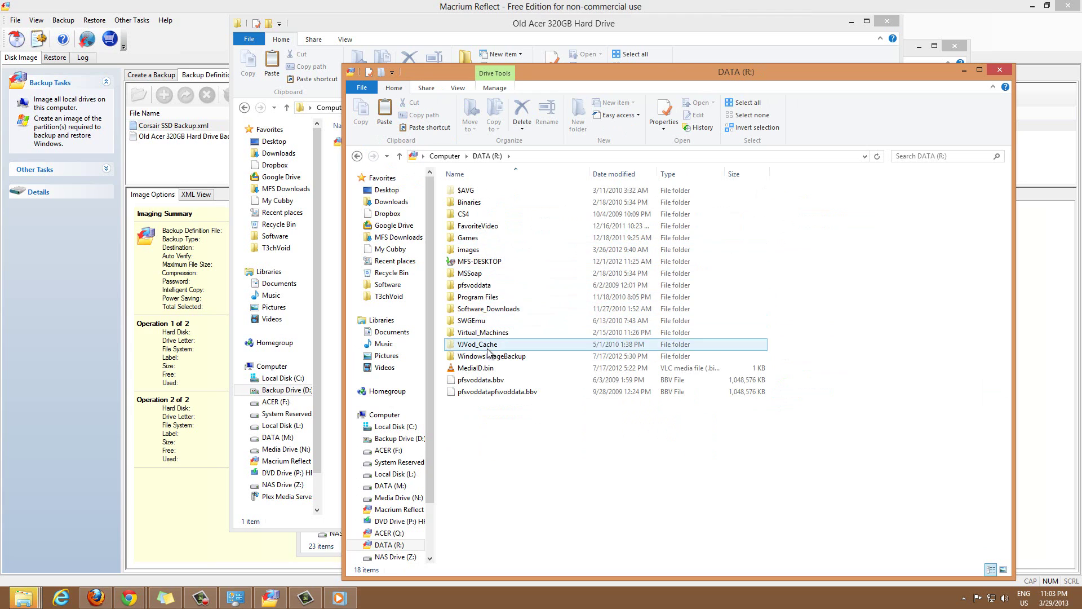
pyautogui.click(399, 155)
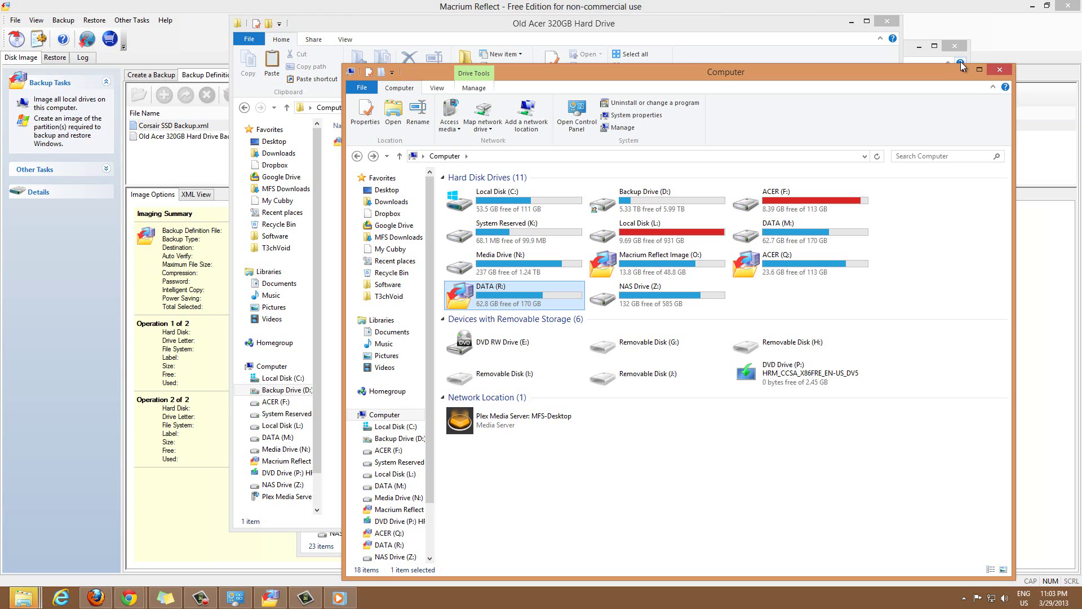
# Clear the view of the paused backup by closing Computer and the rear Explorer window and minimizing the Old Acer 320GB Hard Drive folder.
pyautogui.click(995, 70)
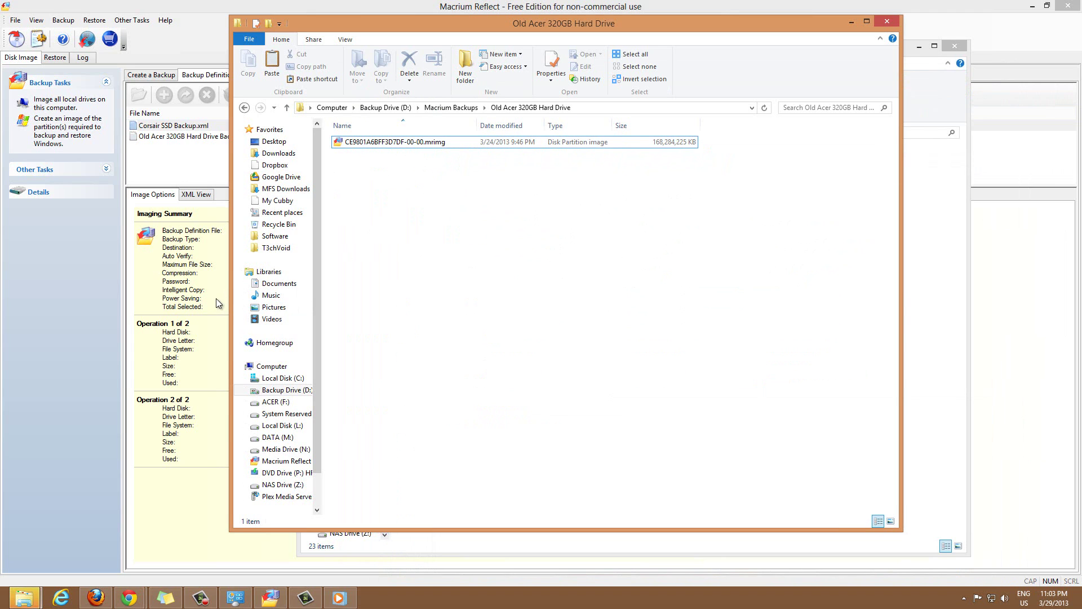
pyautogui.click(853, 22)
pyautogui.click(954, 49)
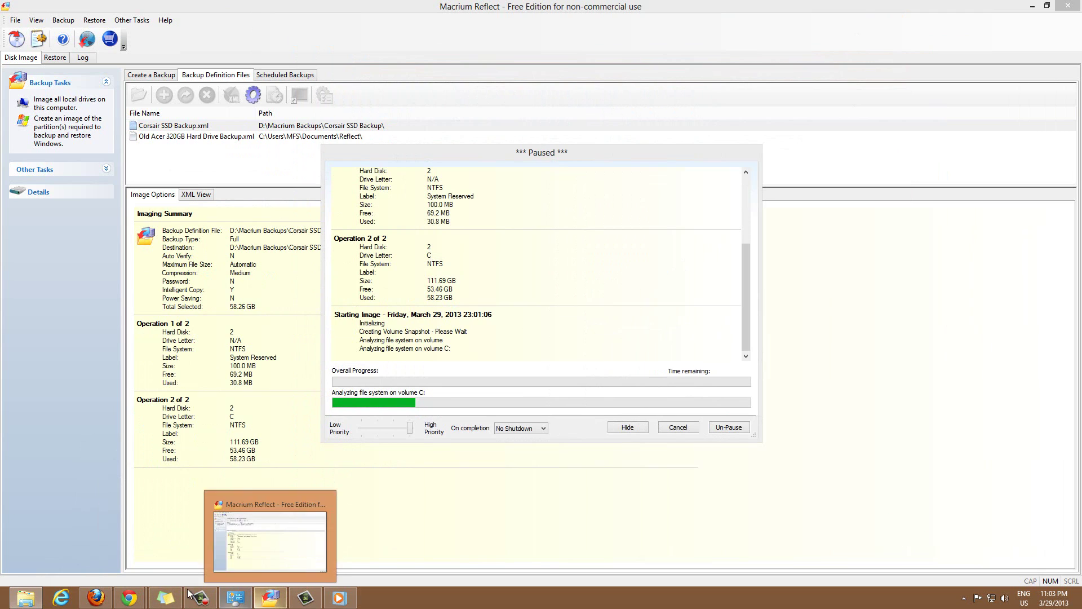
# Restore the Old Acer 320GB Hard Drive folder beside the backup summary, examine the .mrimg file's size, and close the folder.
pyautogui.moveTo(42, 596)
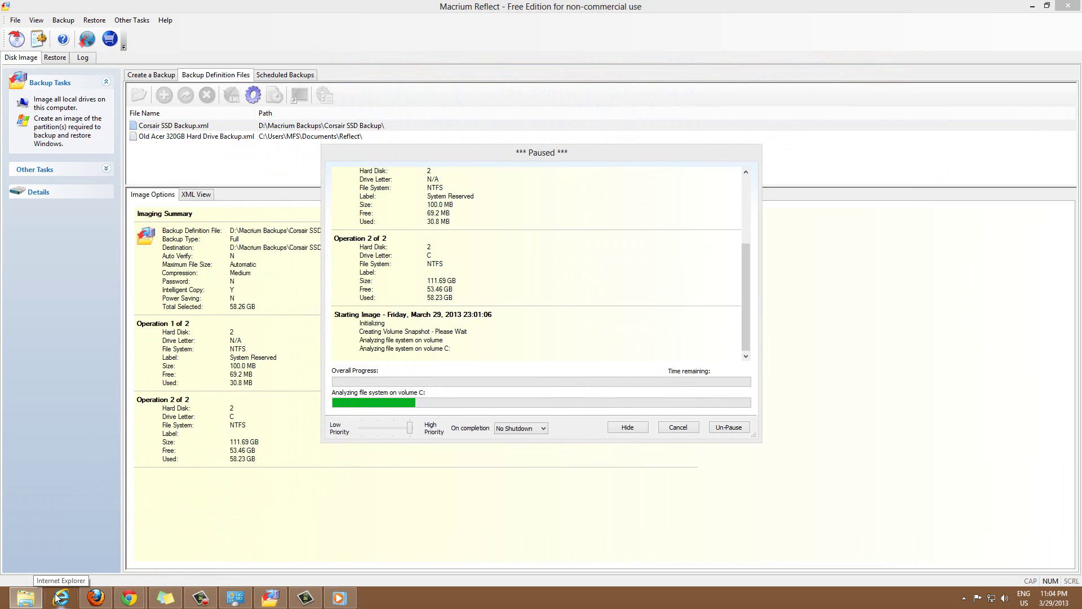
pyautogui.click(25, 598)
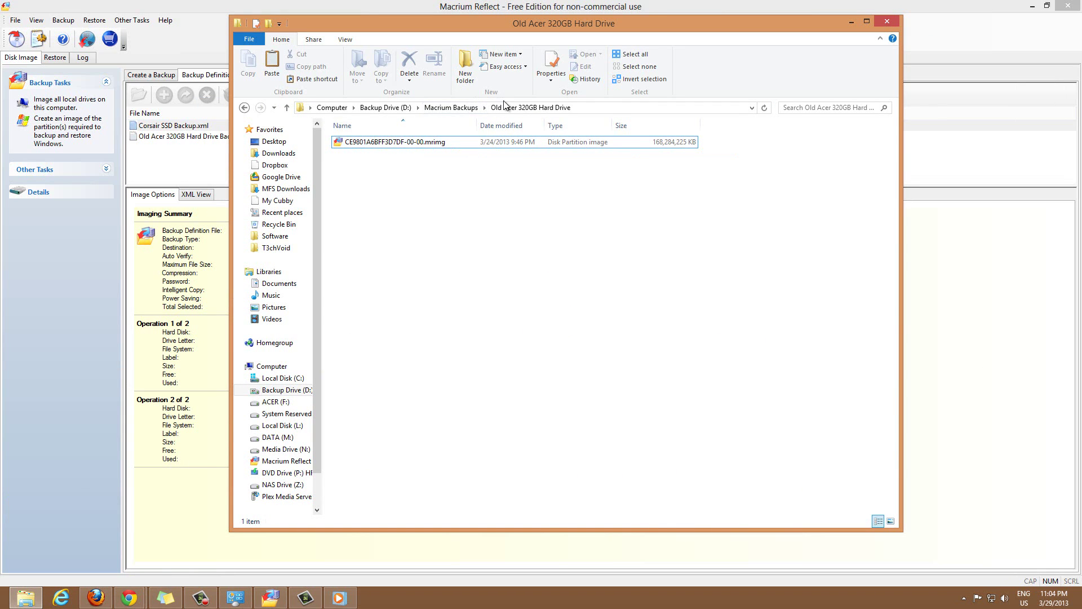
pyautogui.moveTo(638, 17); pyautogui.dragTo(757, 58)
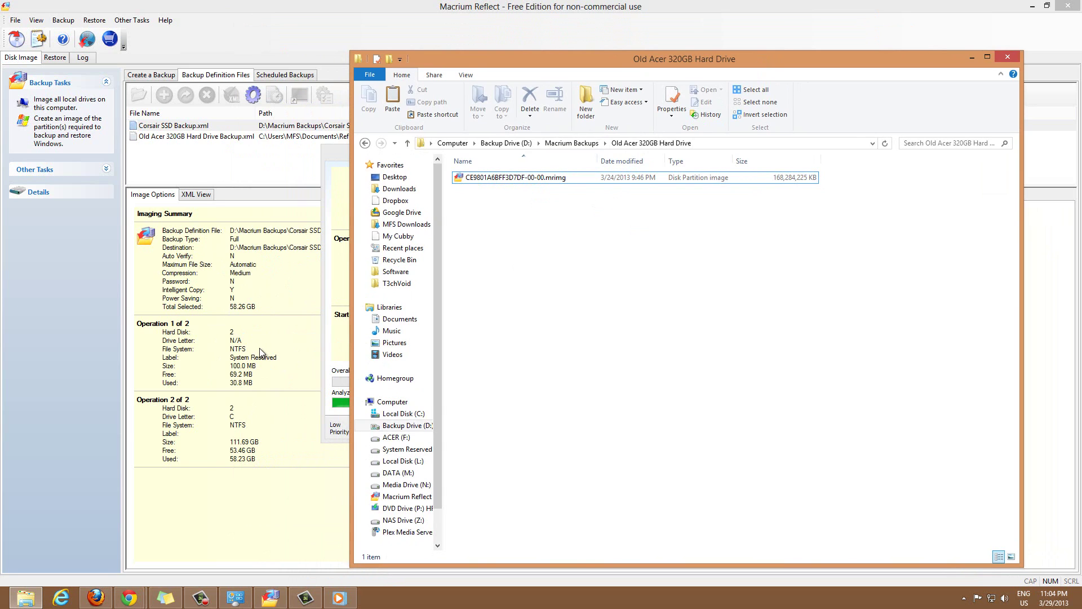
pyautogui.moveTo(583, 62); pyautogui.dragTo(601, 54)
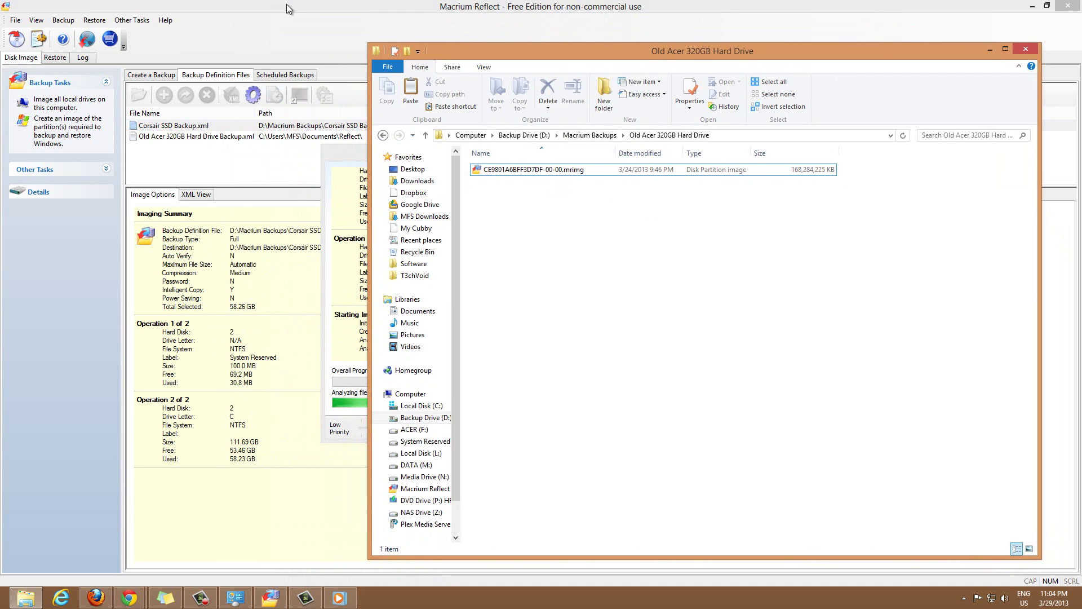
pyautogui.click(515, 170)
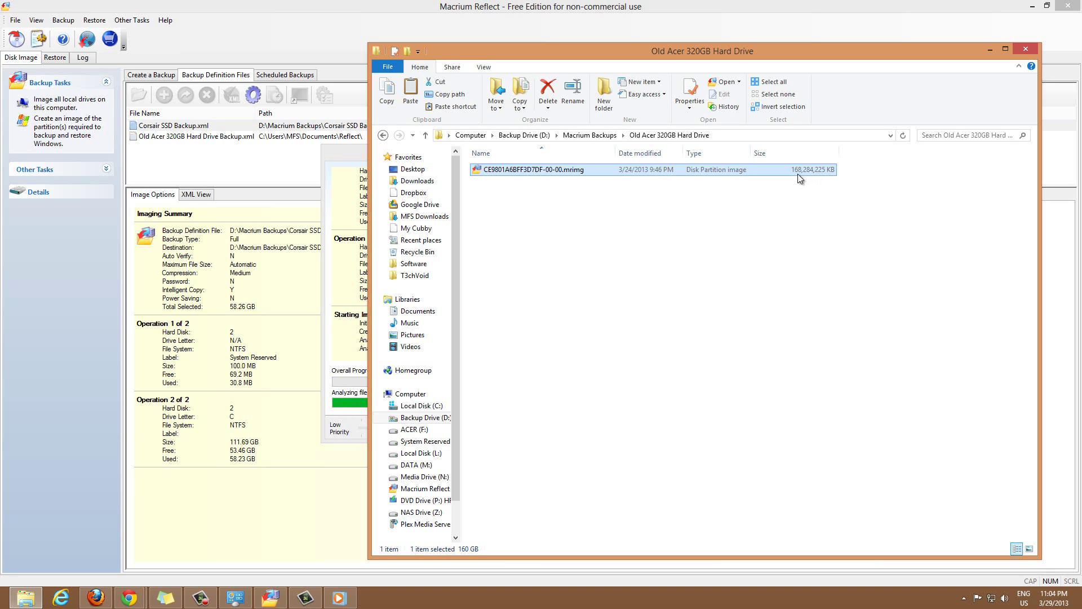
pyautogui.click(803, 189)
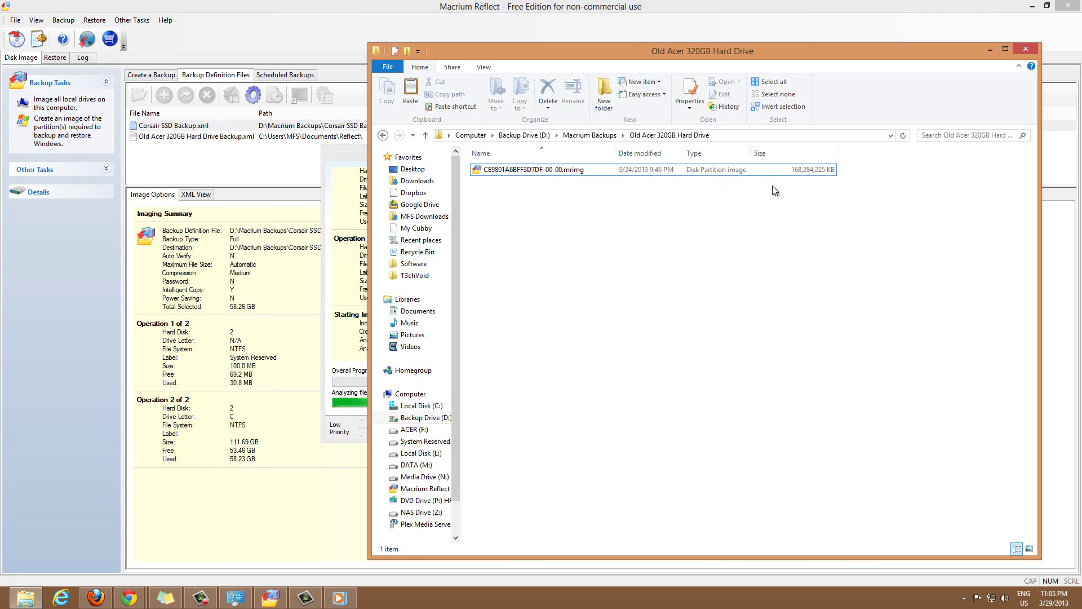
pyautogui.click(532, 169)
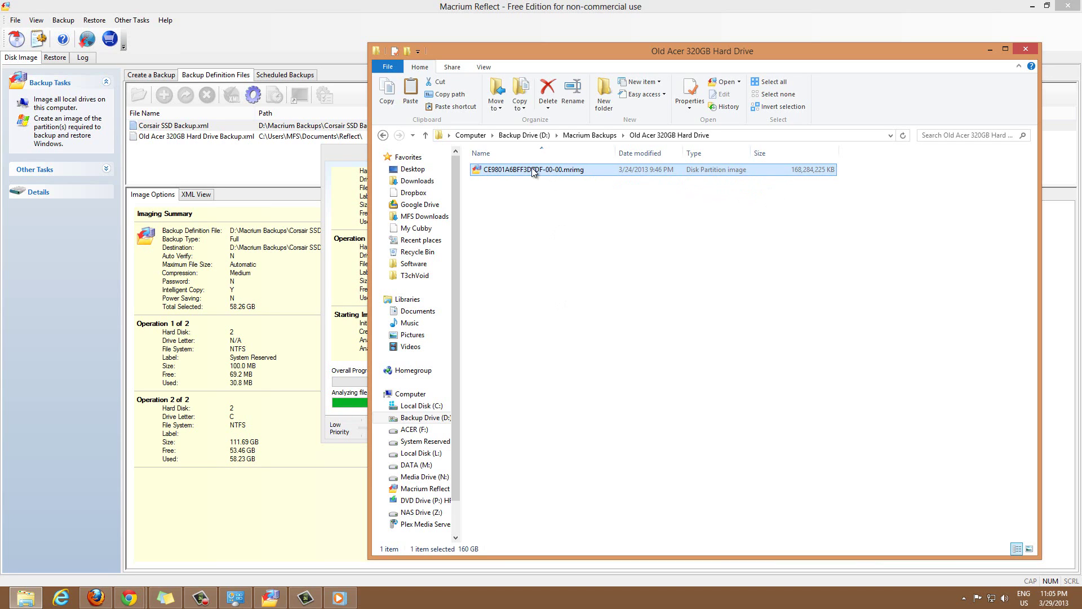
pyautogui.click(1023, 49)
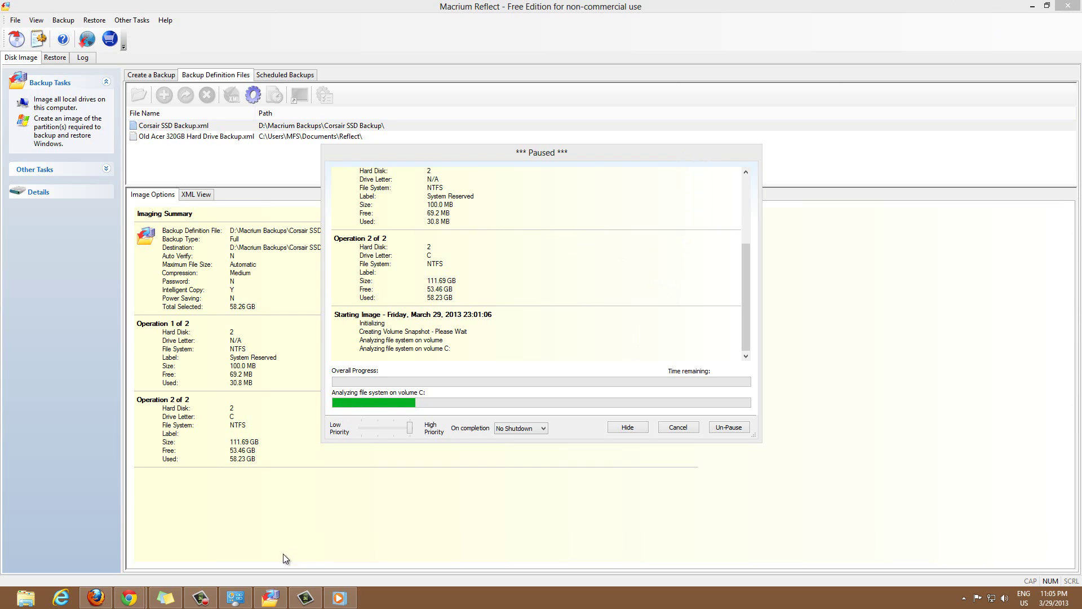
# Show the desktop and move the Reflect shortcut and the reflect_setup_free.exe installer into free spots among the other icons.
pyautogui.click(1077, 602)
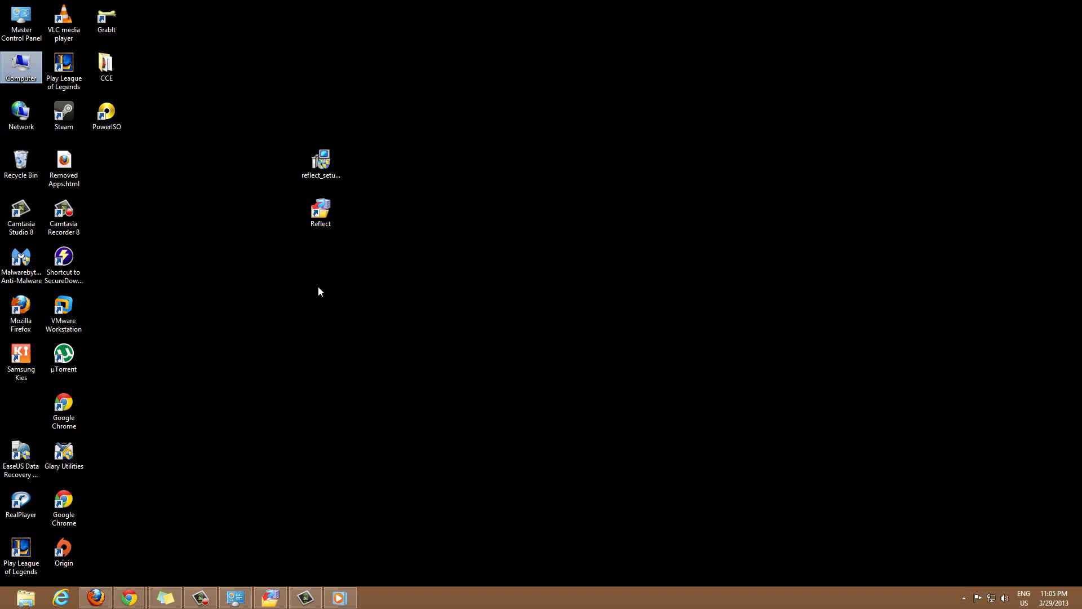
pyautogui.moveTo(325, 218); pyautogui.dragTo(22, 403)
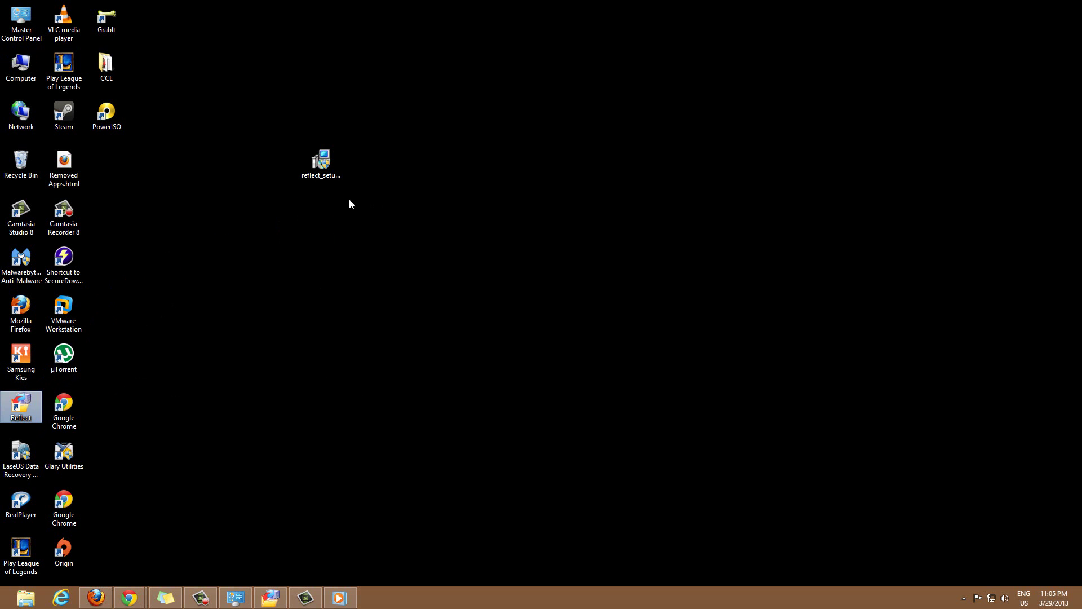
pyautogui.moveTo(330, 166); pyautogui.dragTo(127, 162)
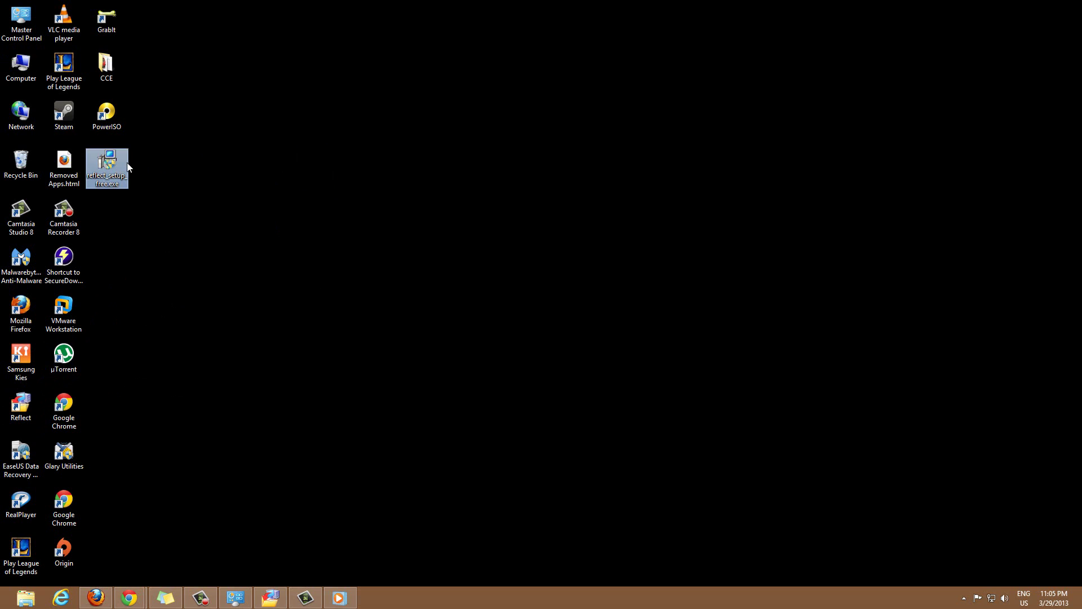